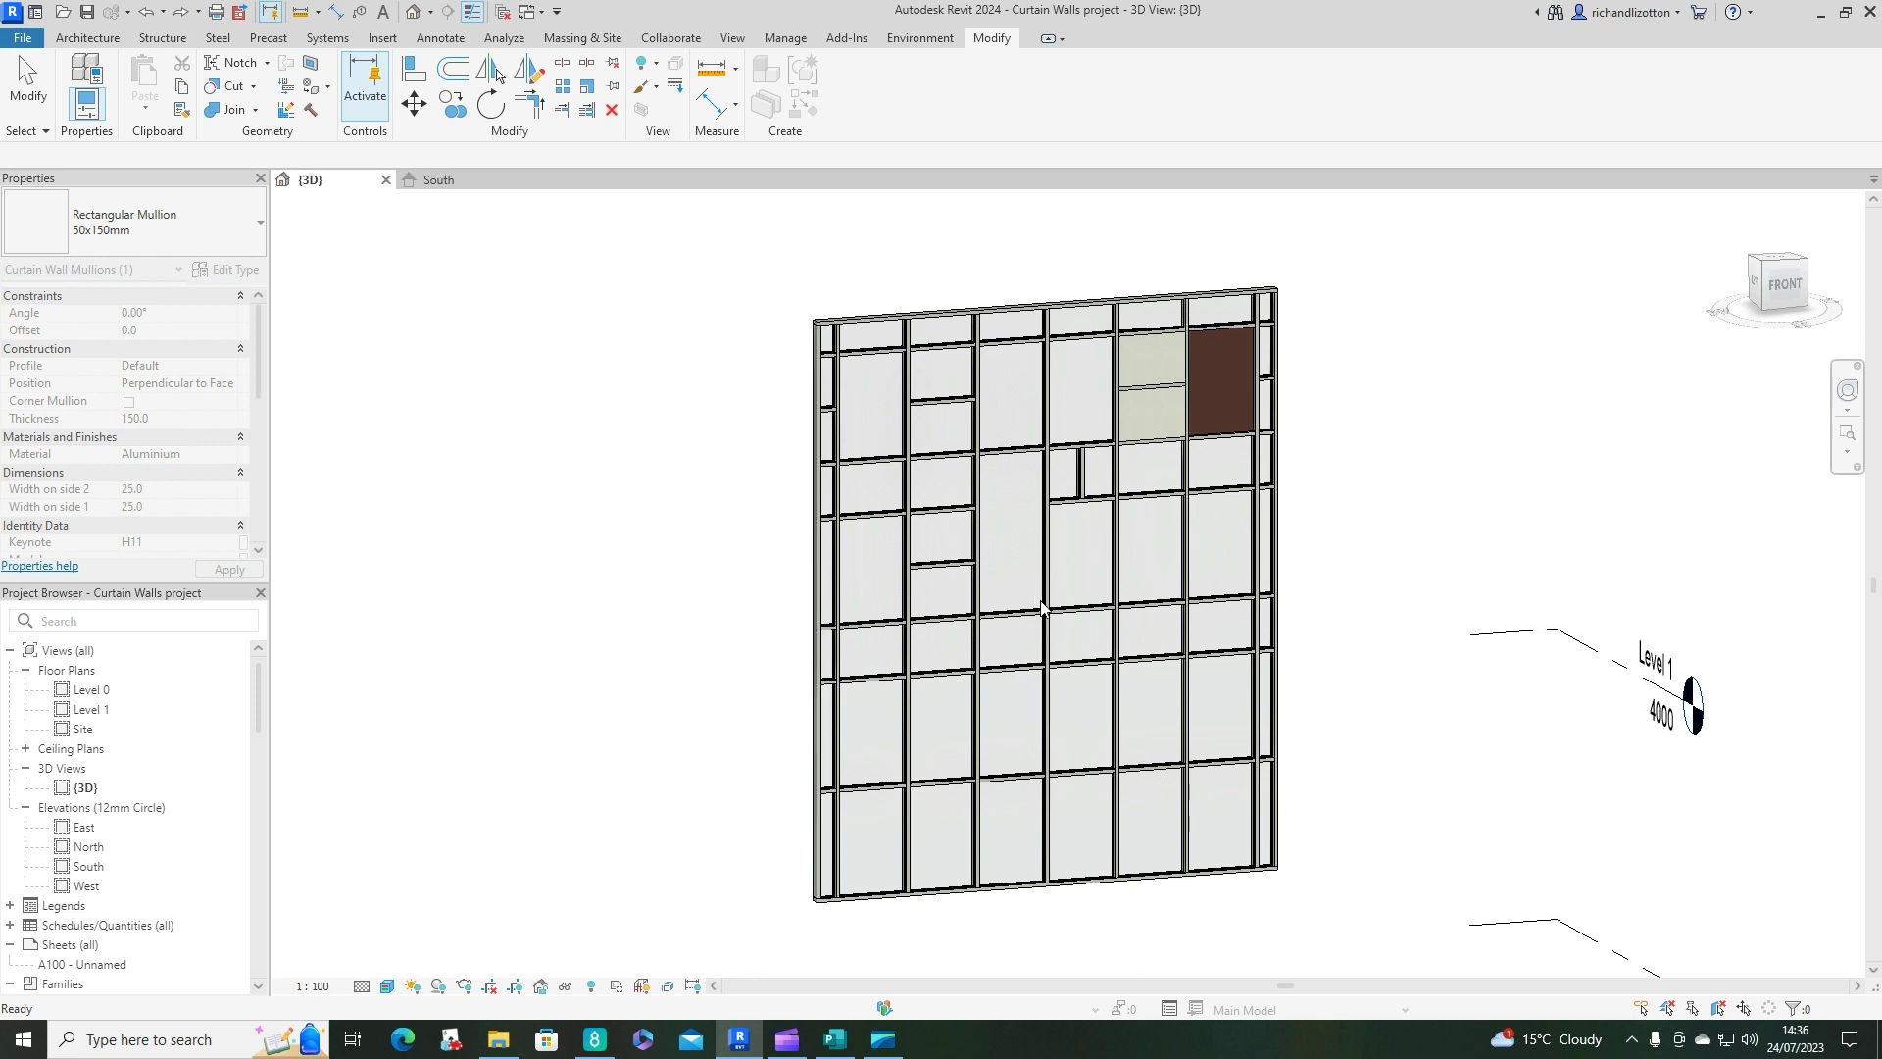
Dismiss the save reminder, then set Curtain_Wall-Empty's vertical and horizontal interior mullions to Rectangular Mullion : 30mm_Square.
scroll(945, 649, up, 1)
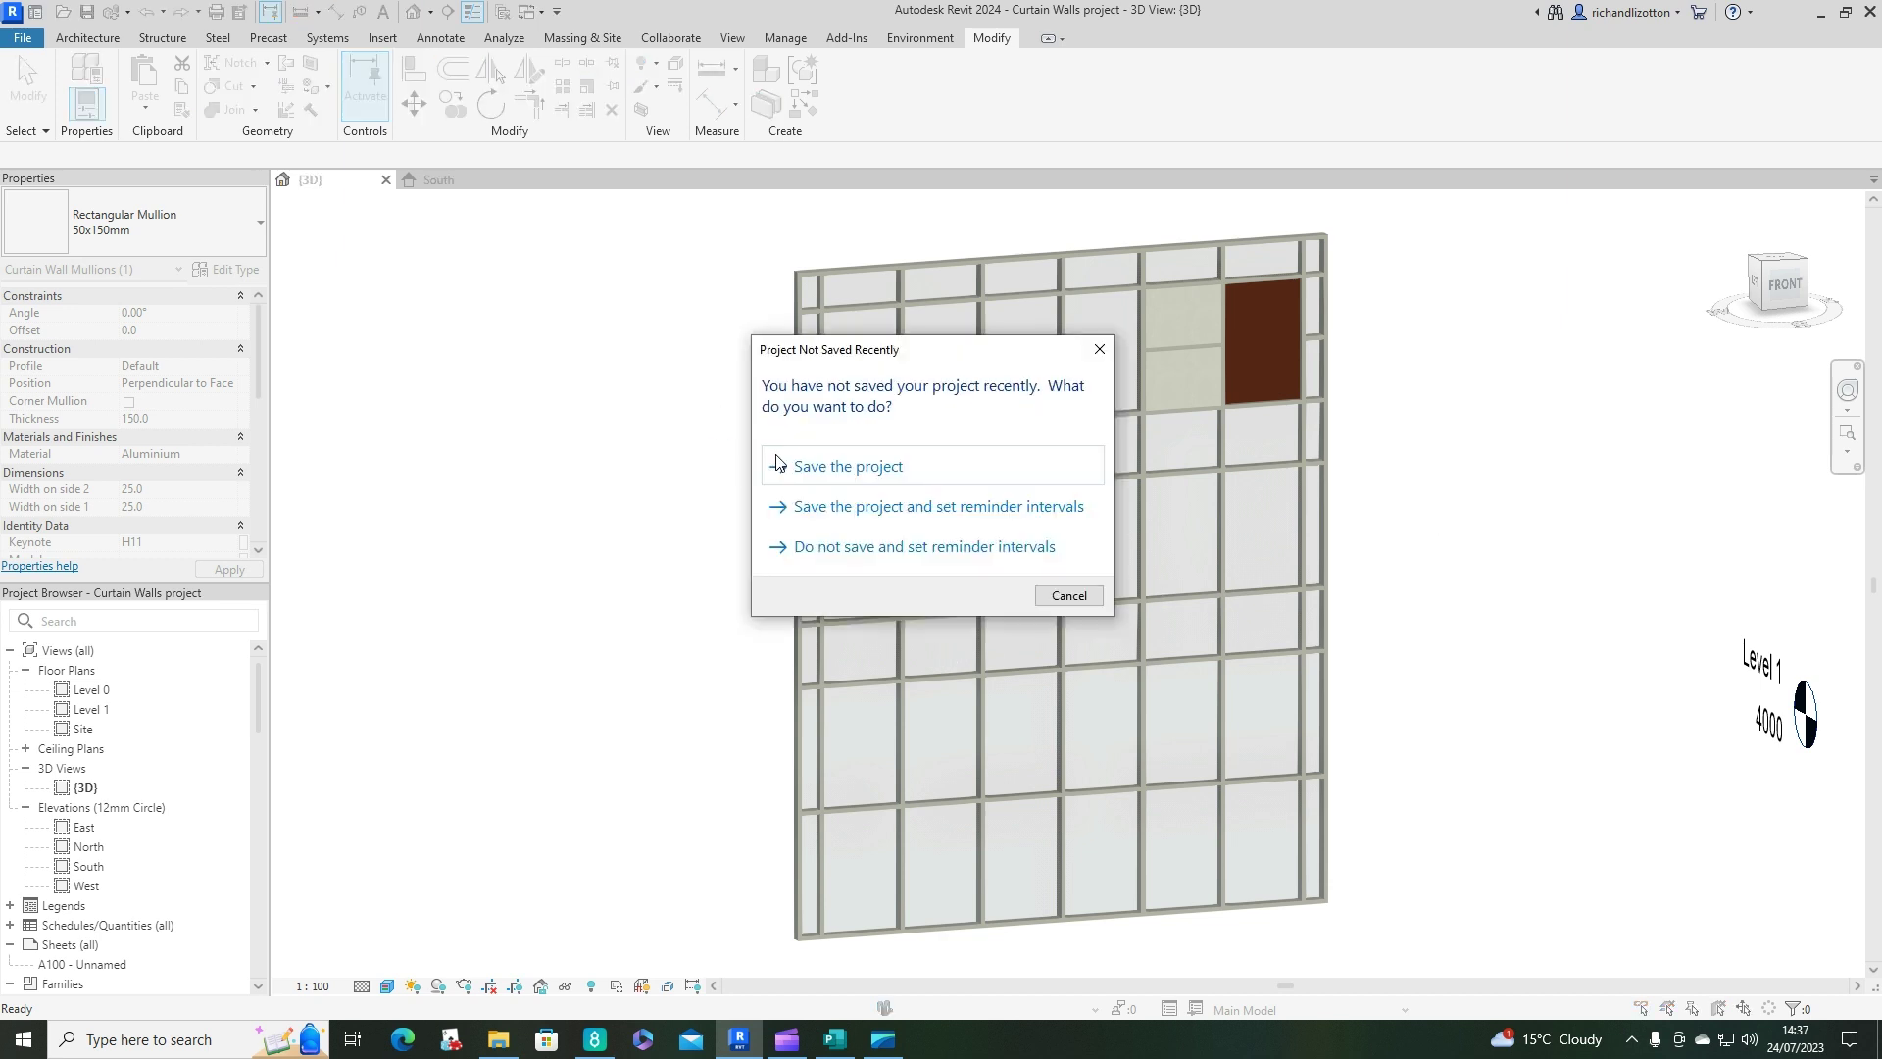
click(1067, 592)
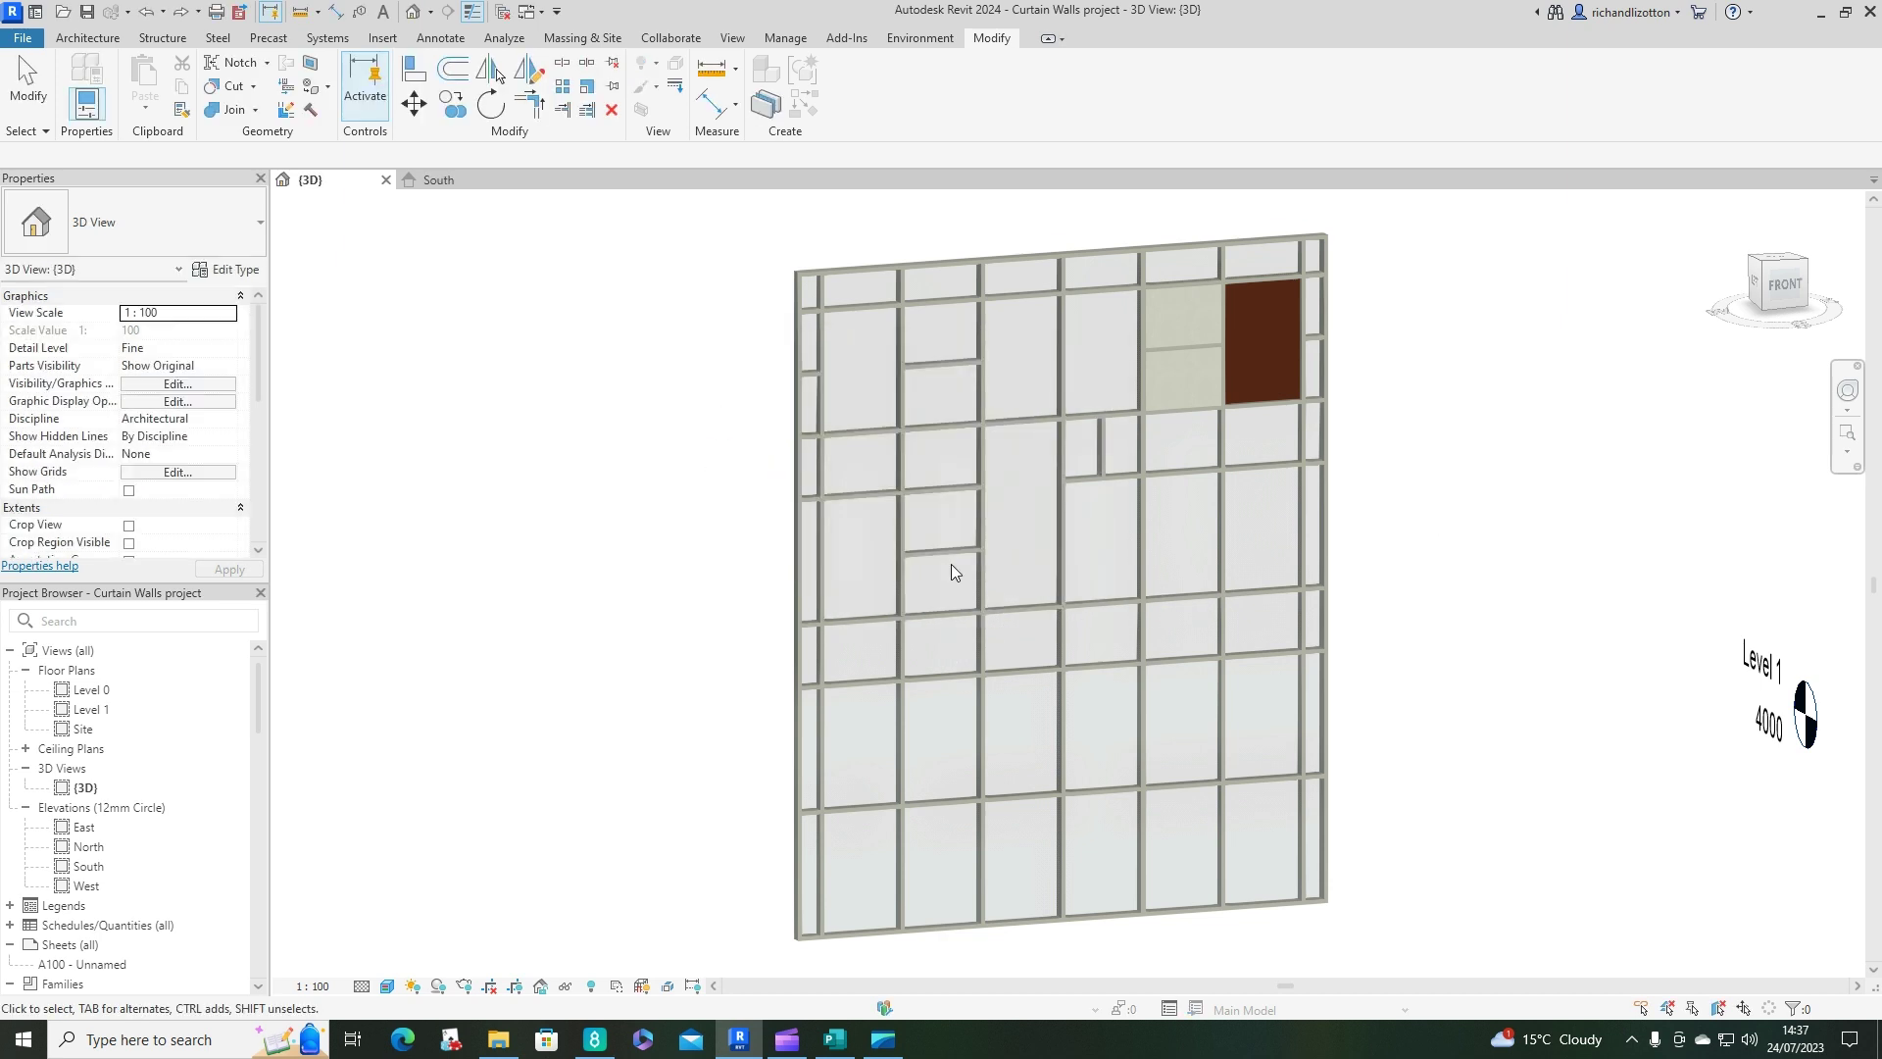
click(804, 513)
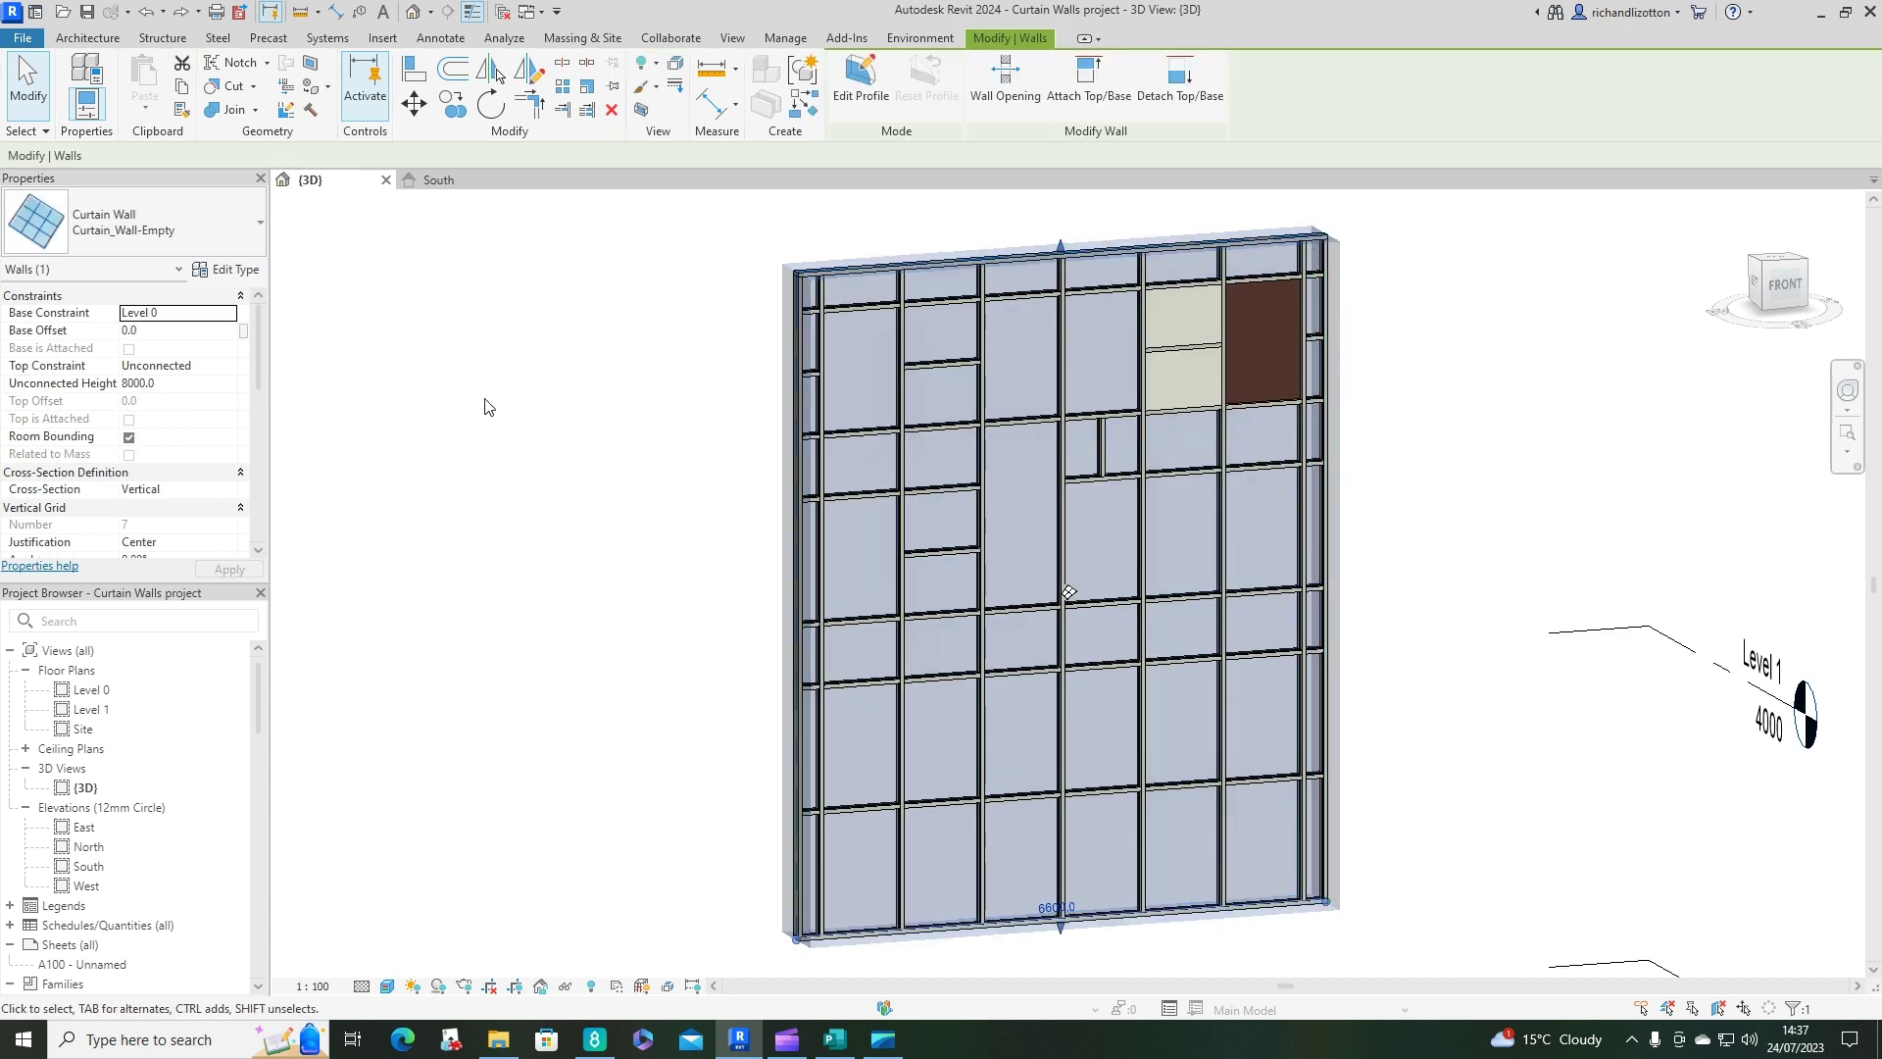
click(233, 270)
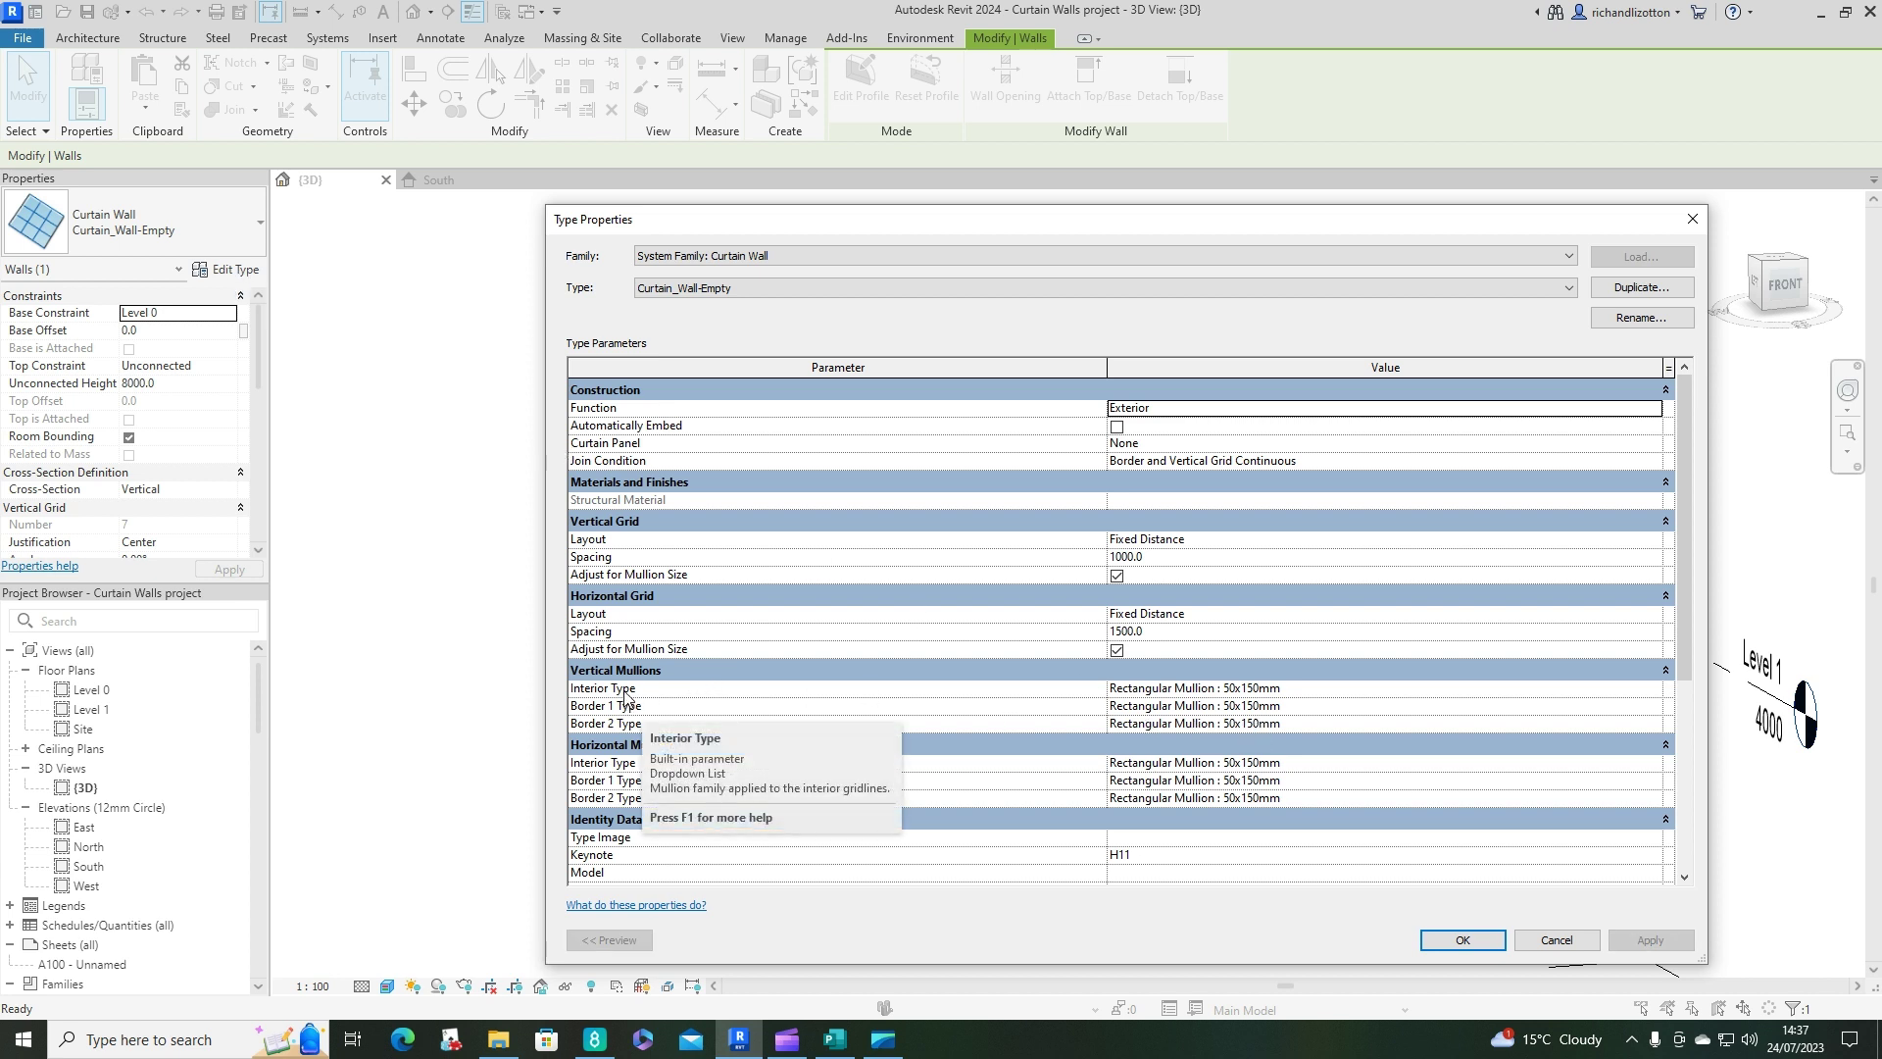
click(1657, 690)
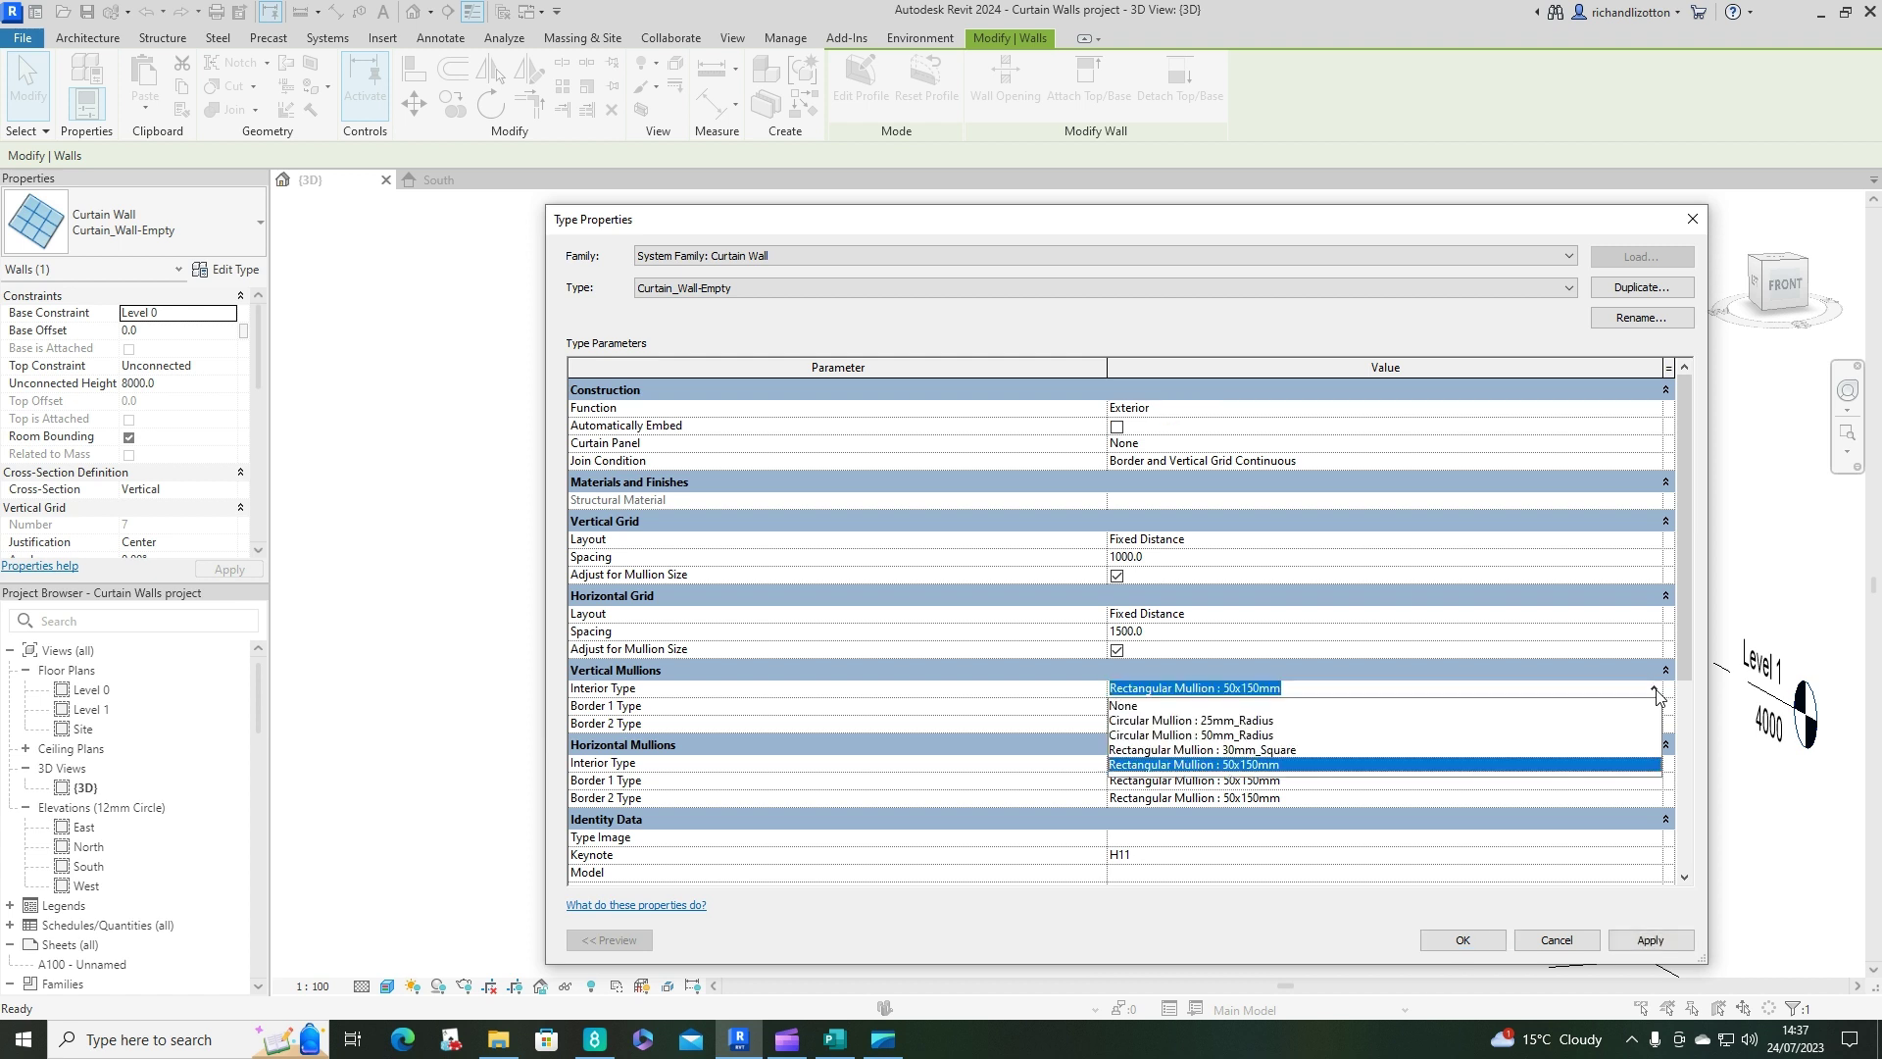
click(1236, 751)
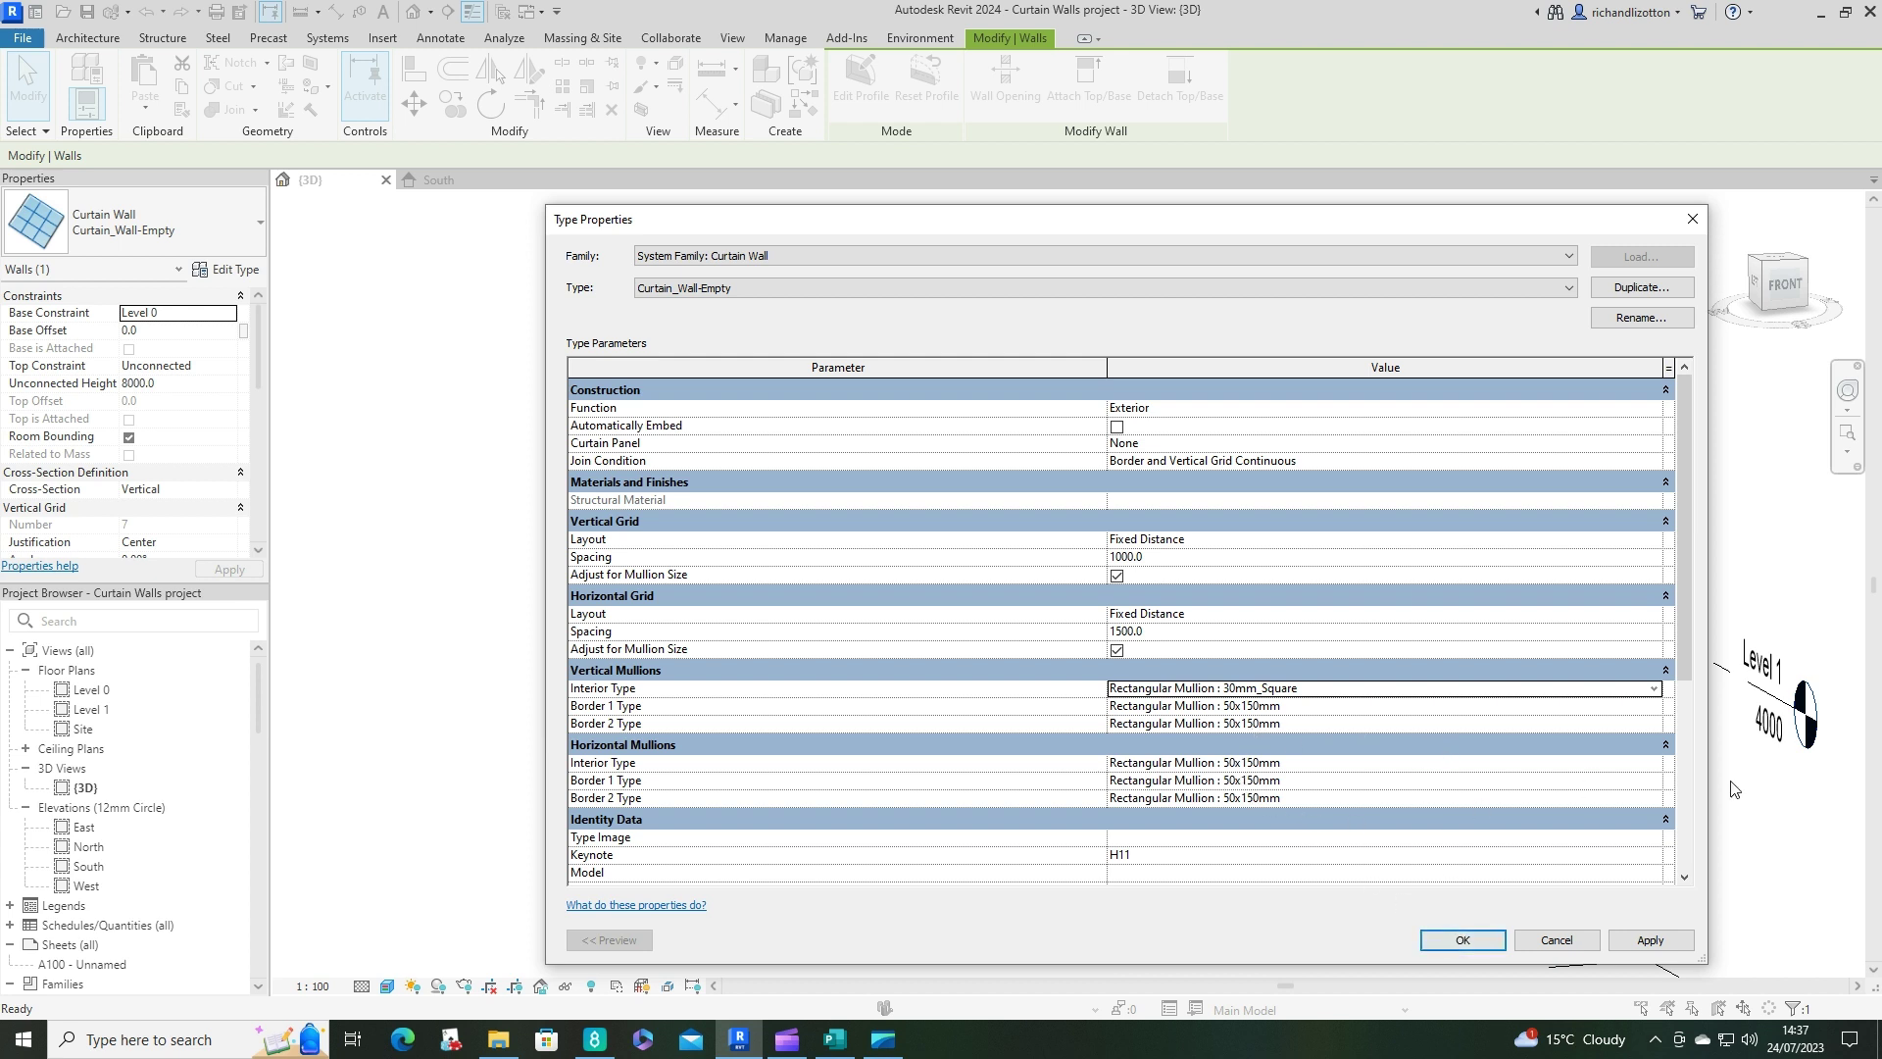
click(1655, 763)
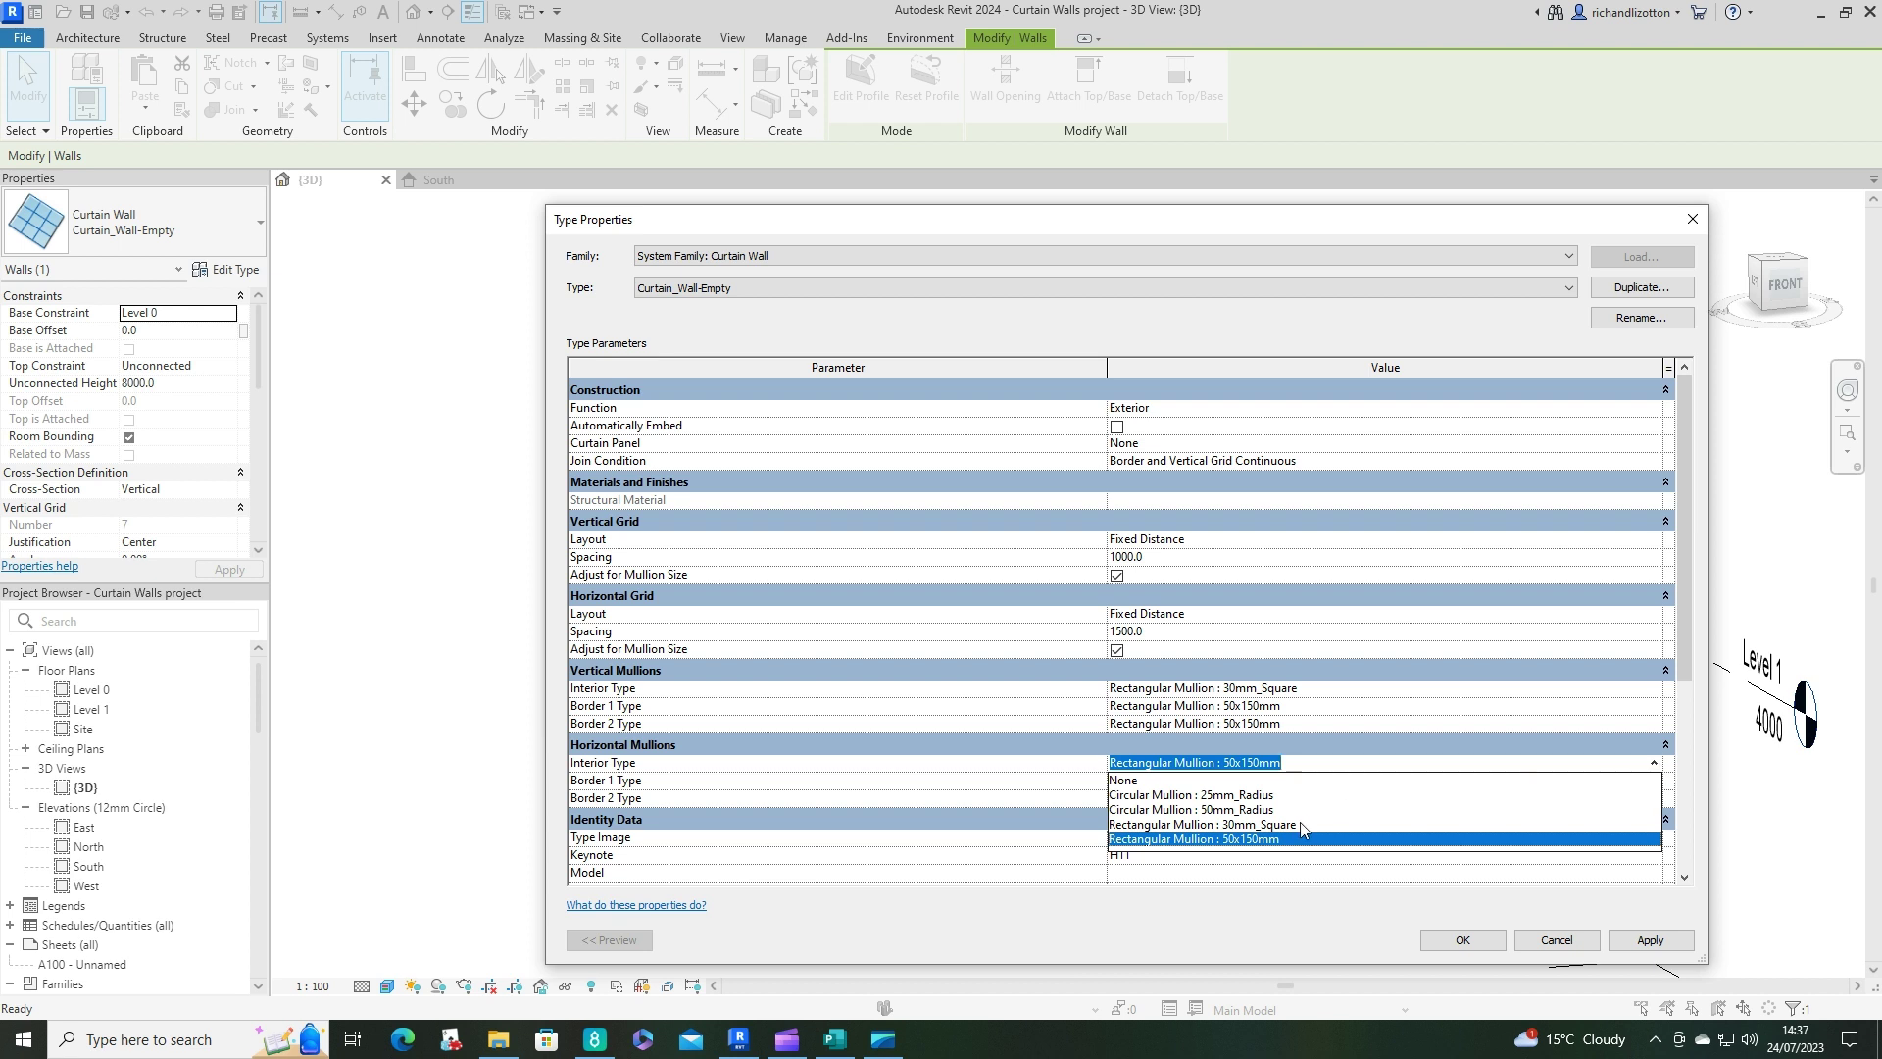
click(1296, 823)
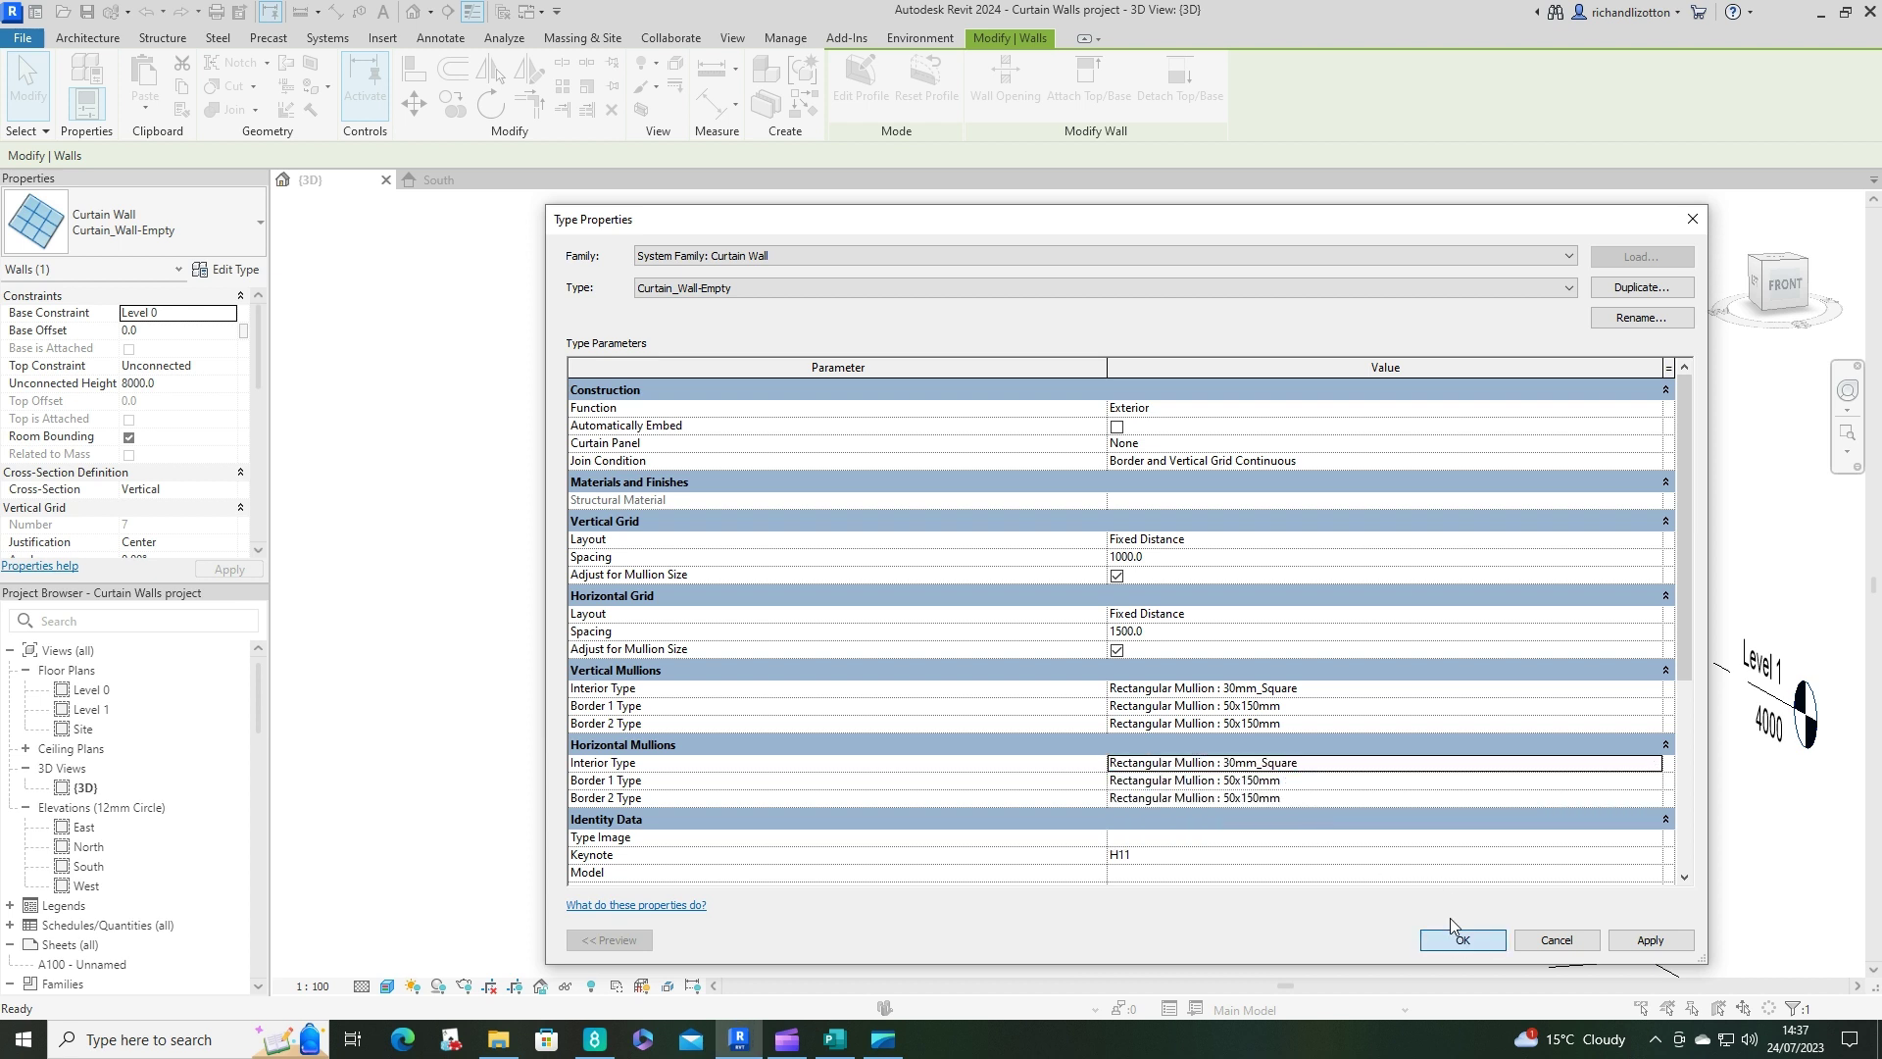
Apply the 30mm_Square mullion types, inspect the updated curtain wall, and deselect it.
click(1459, 941)
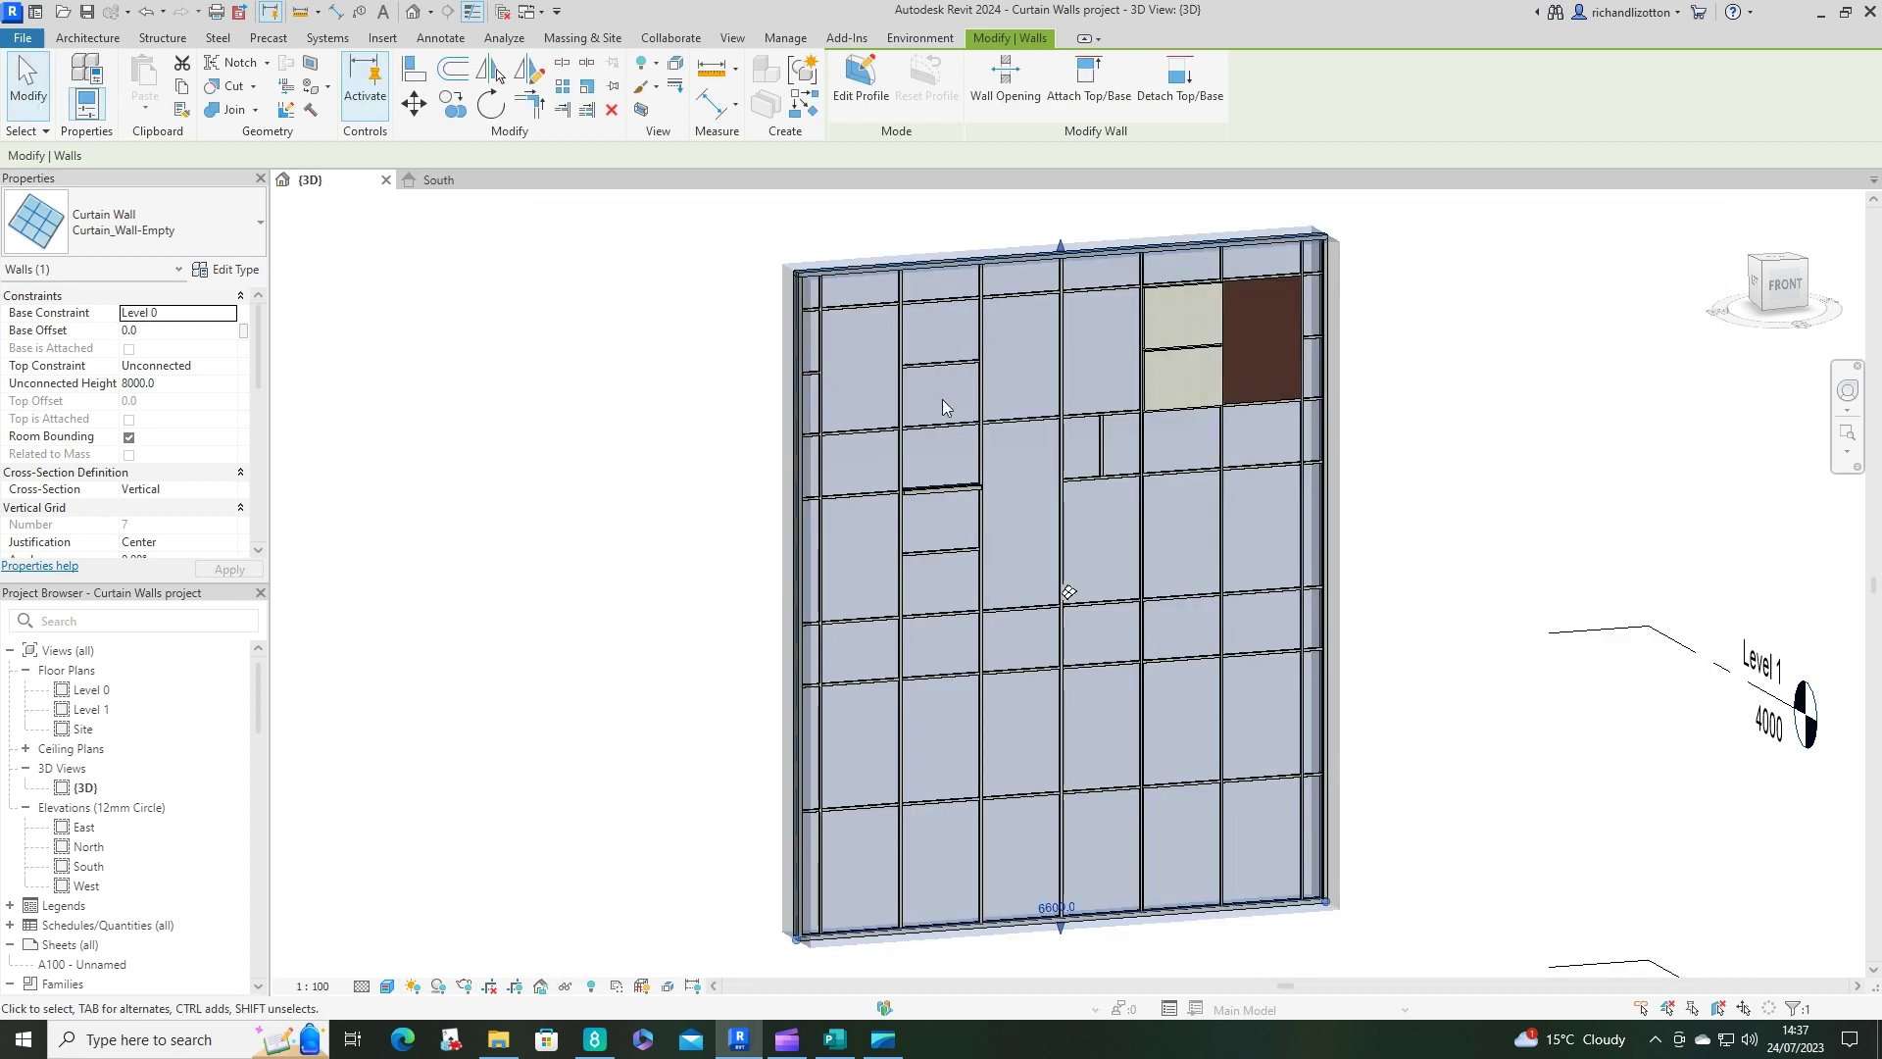
scroll(943, 396, up, 5)
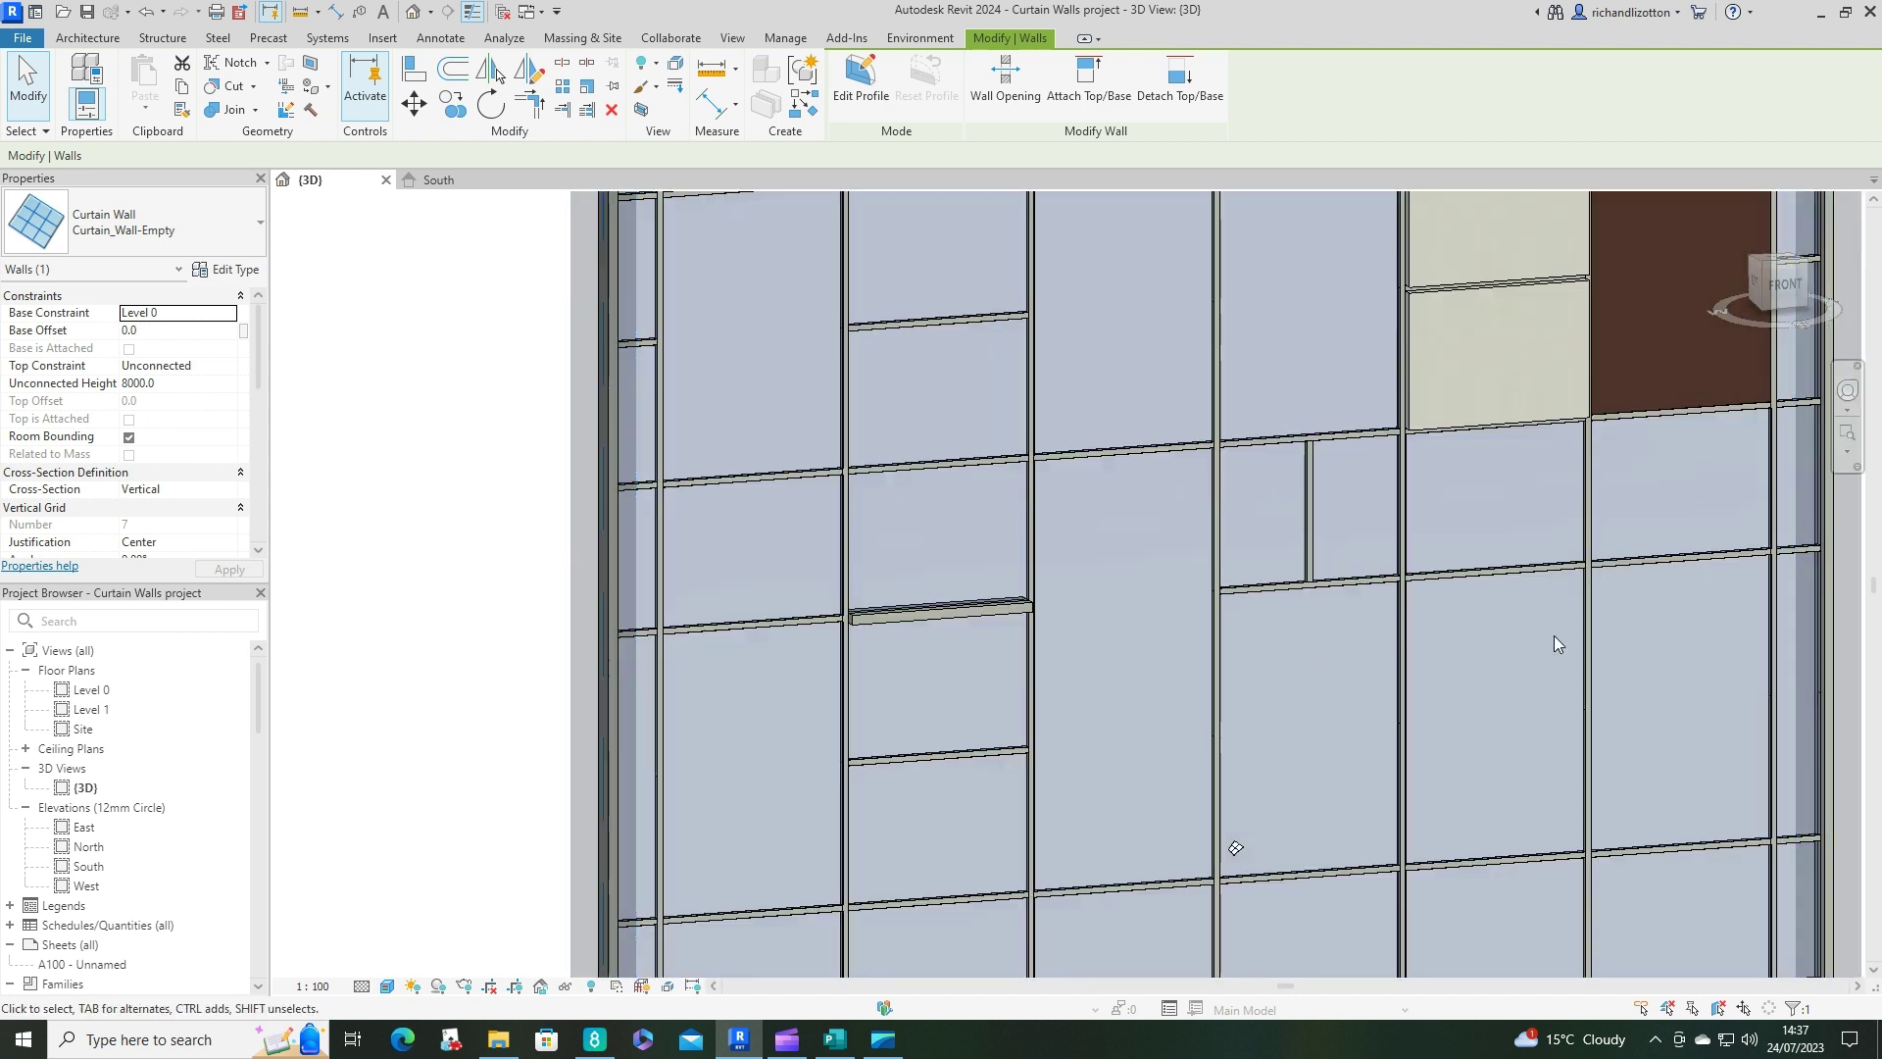
scroll(1409, 508, down, 5)
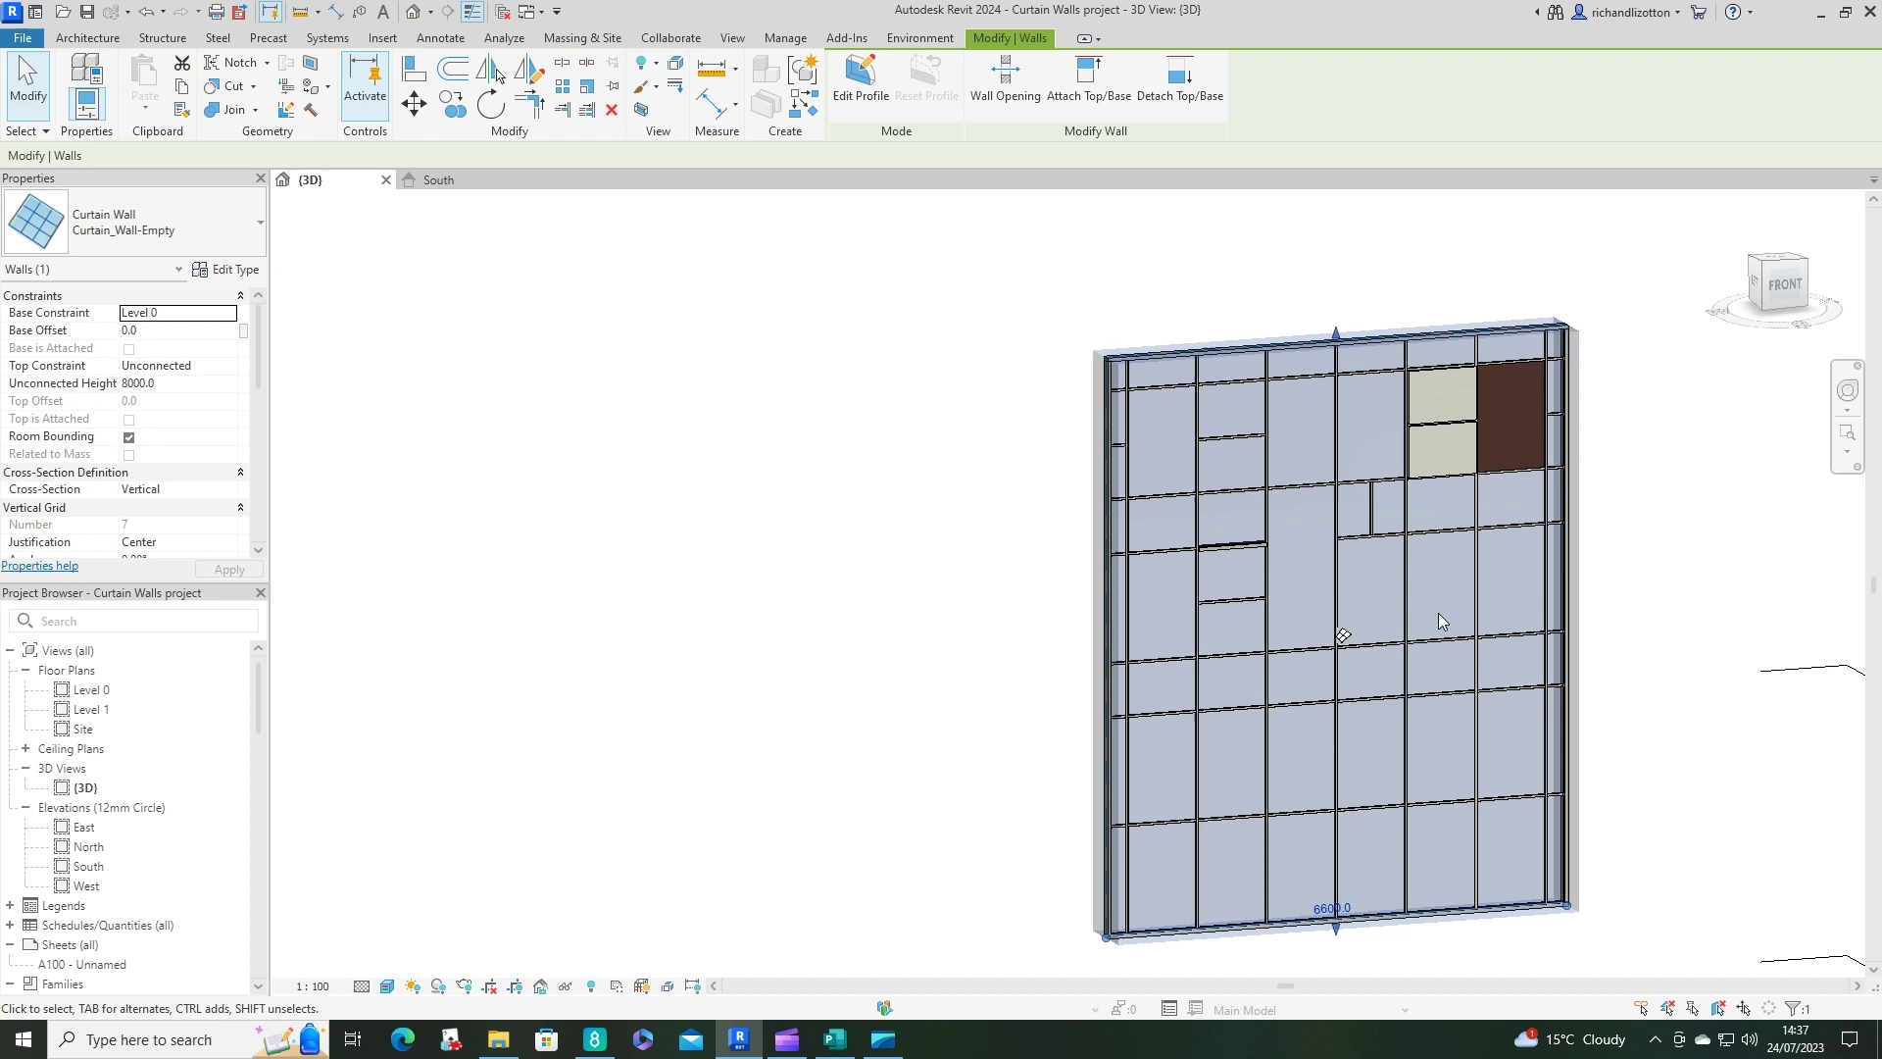
middle_drag(1002, 527, 706, 461)
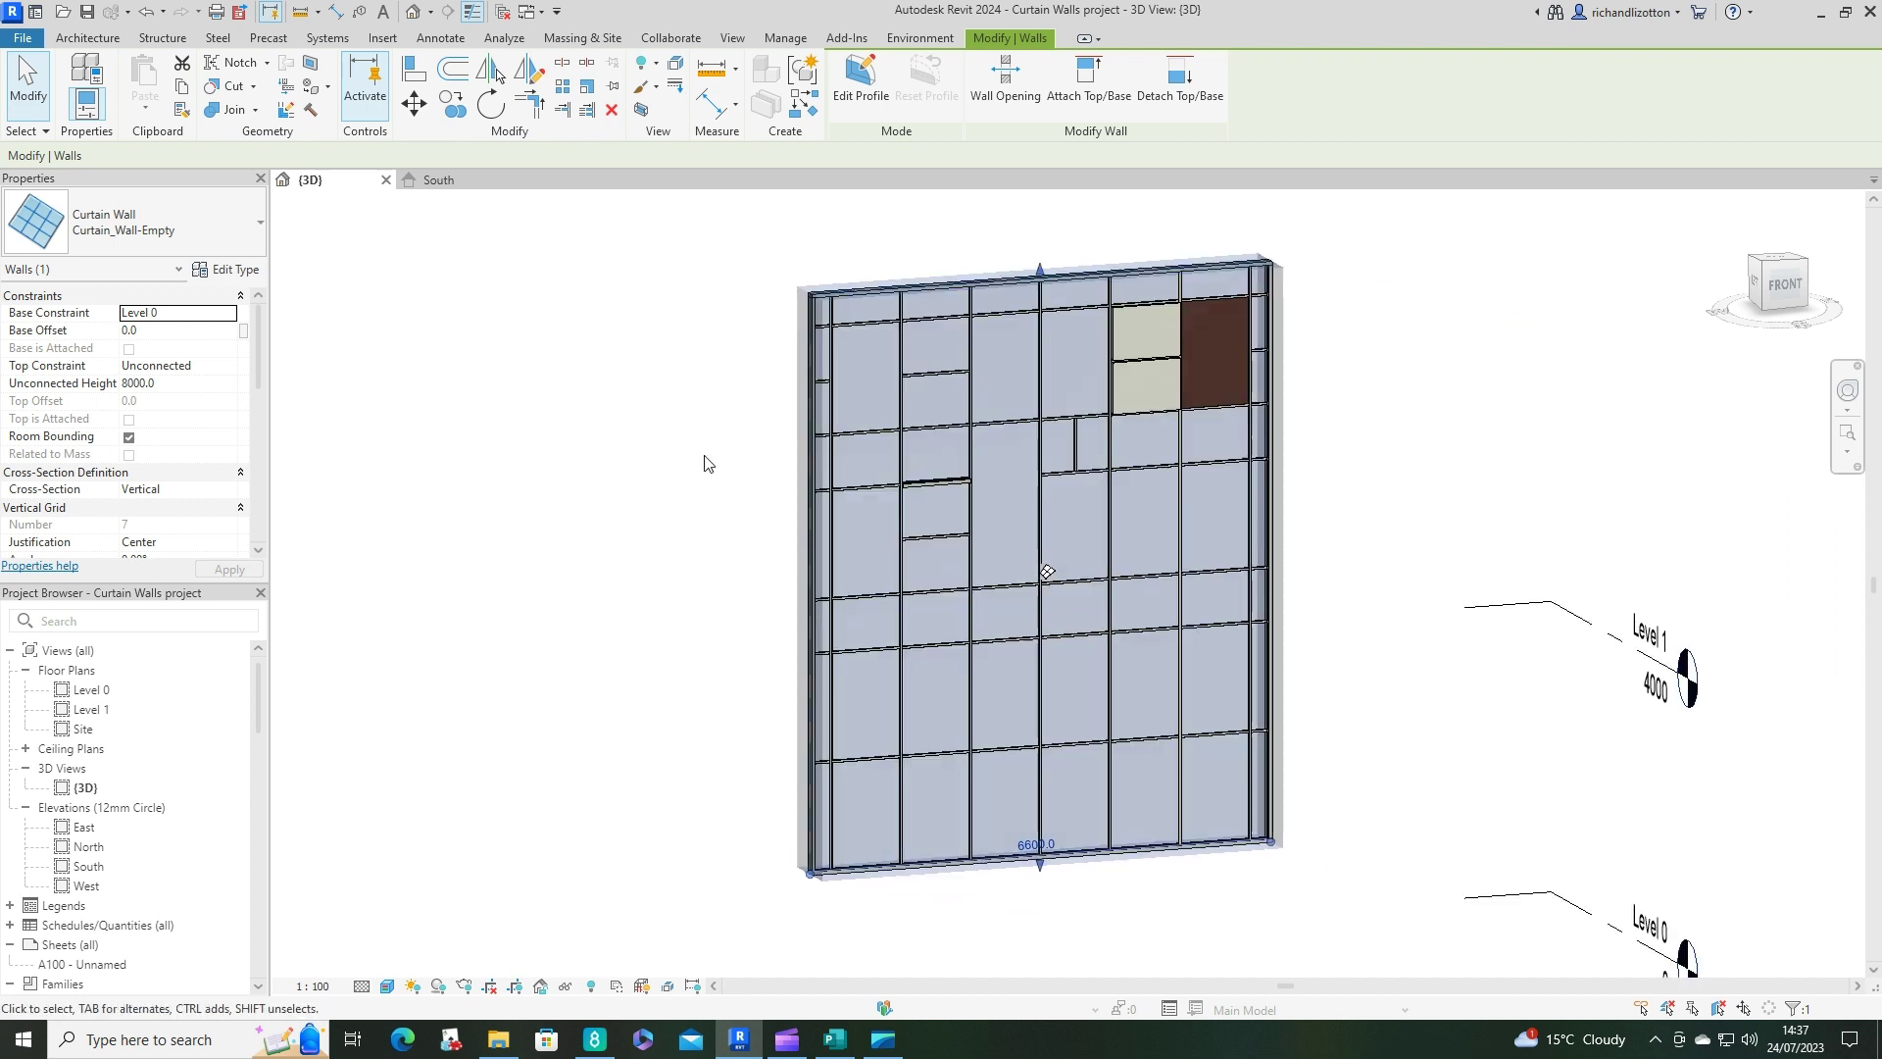
click(1335, 567)
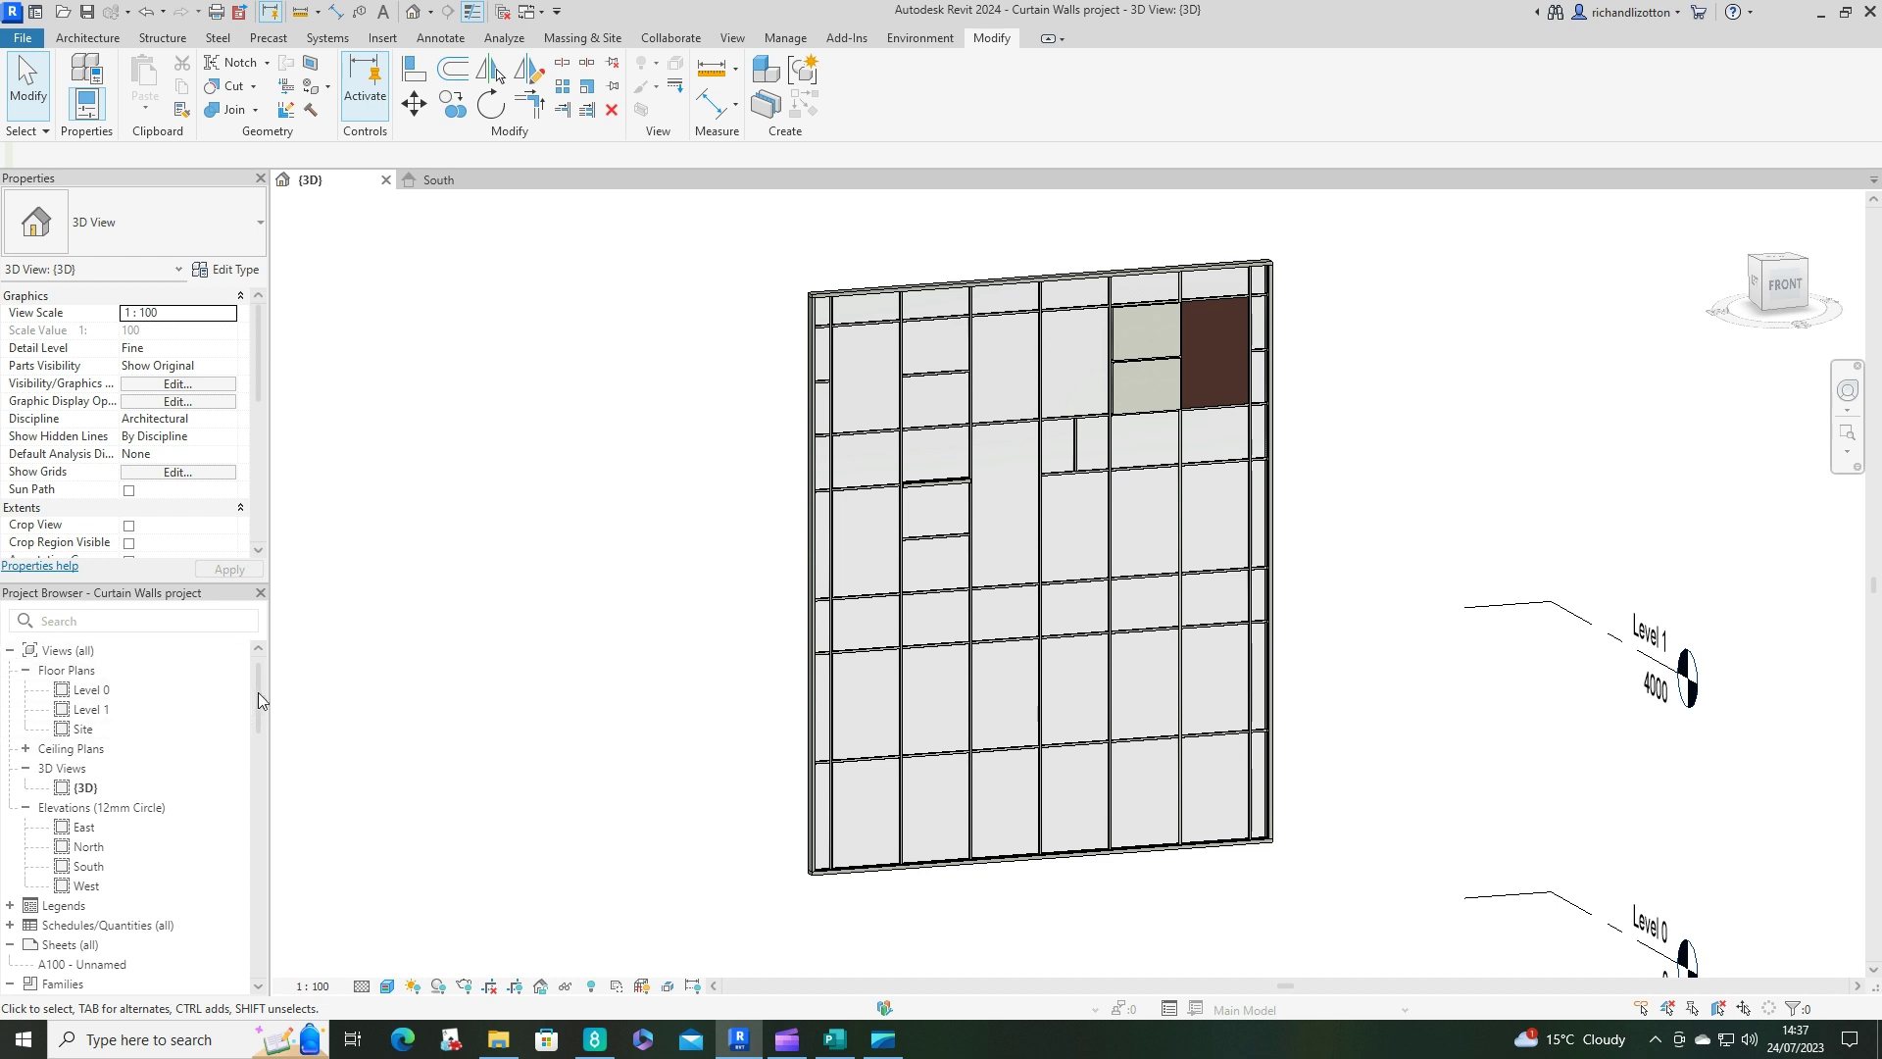
Expand the Curtain Wall Mullions families in the Project Browser and select Rectangular Mullion 50x150mm.
drag(257, 692, 256, 755)
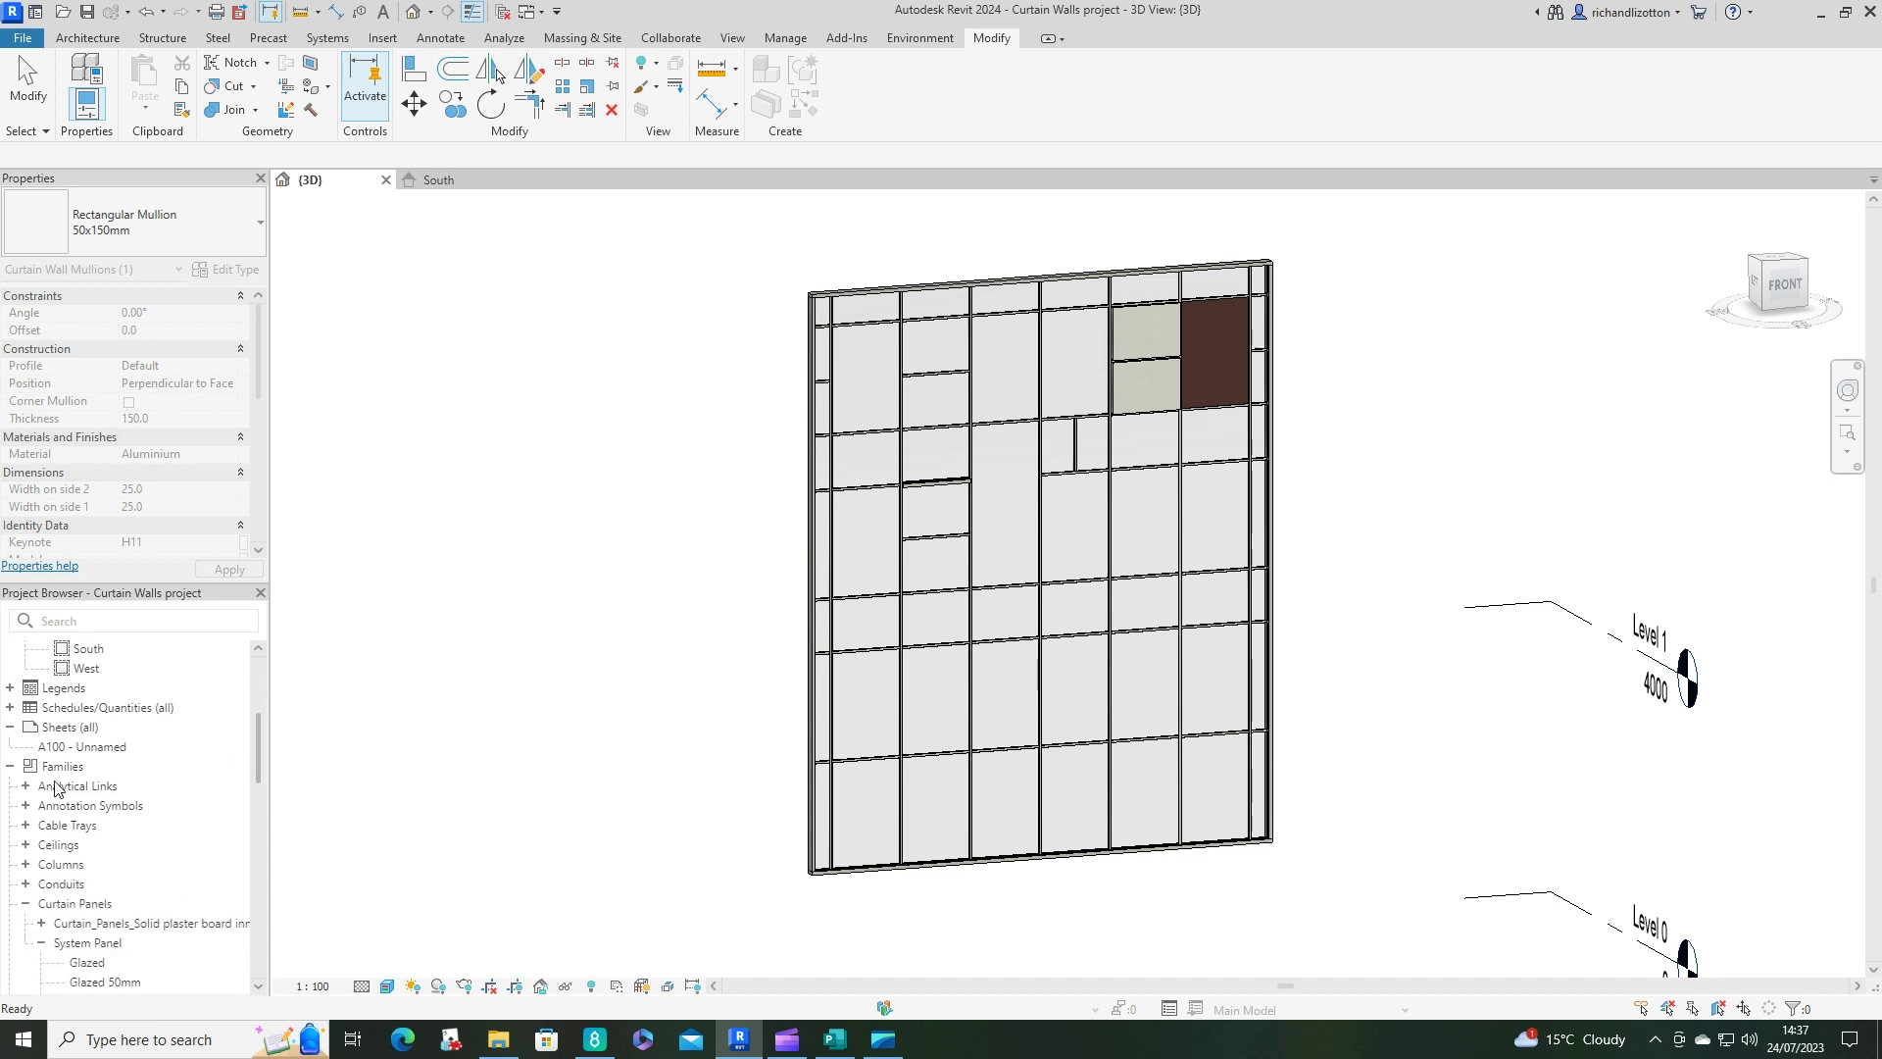
scroll(71, 886, down, 2)
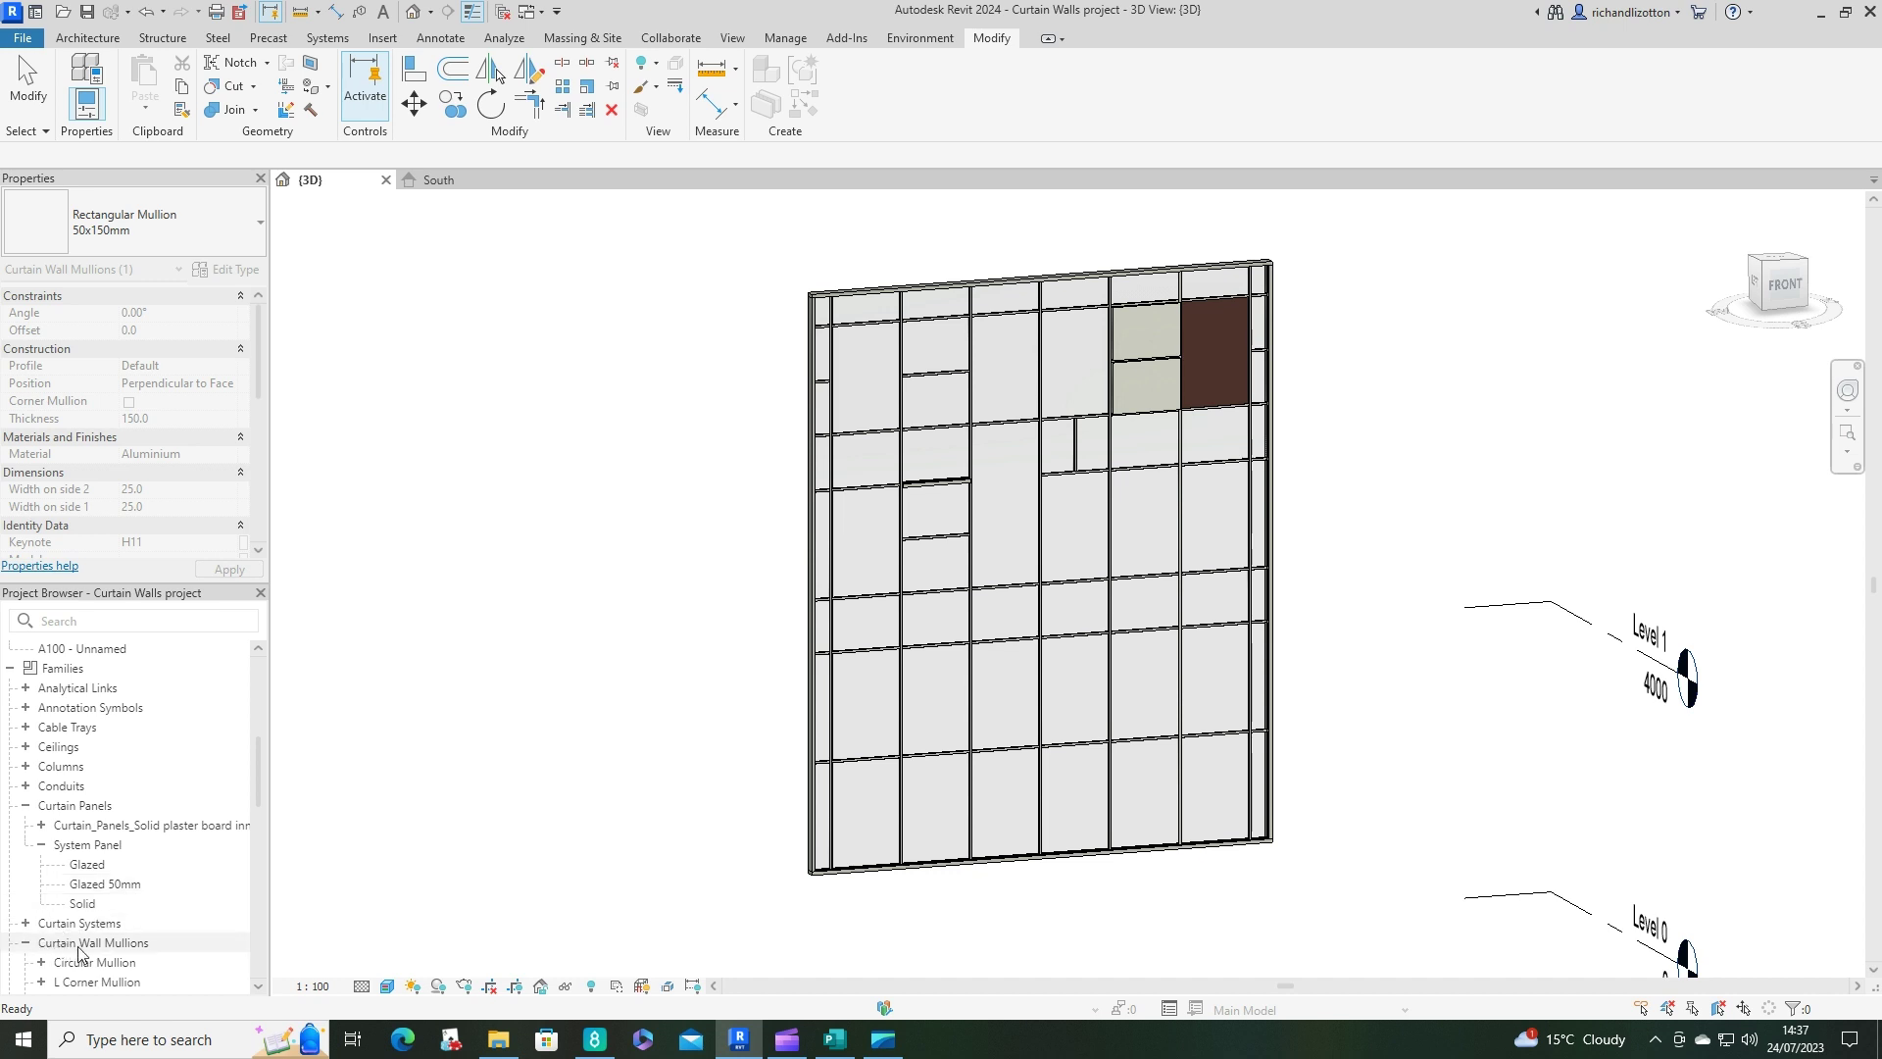
scroll(134, 930, down, 2)
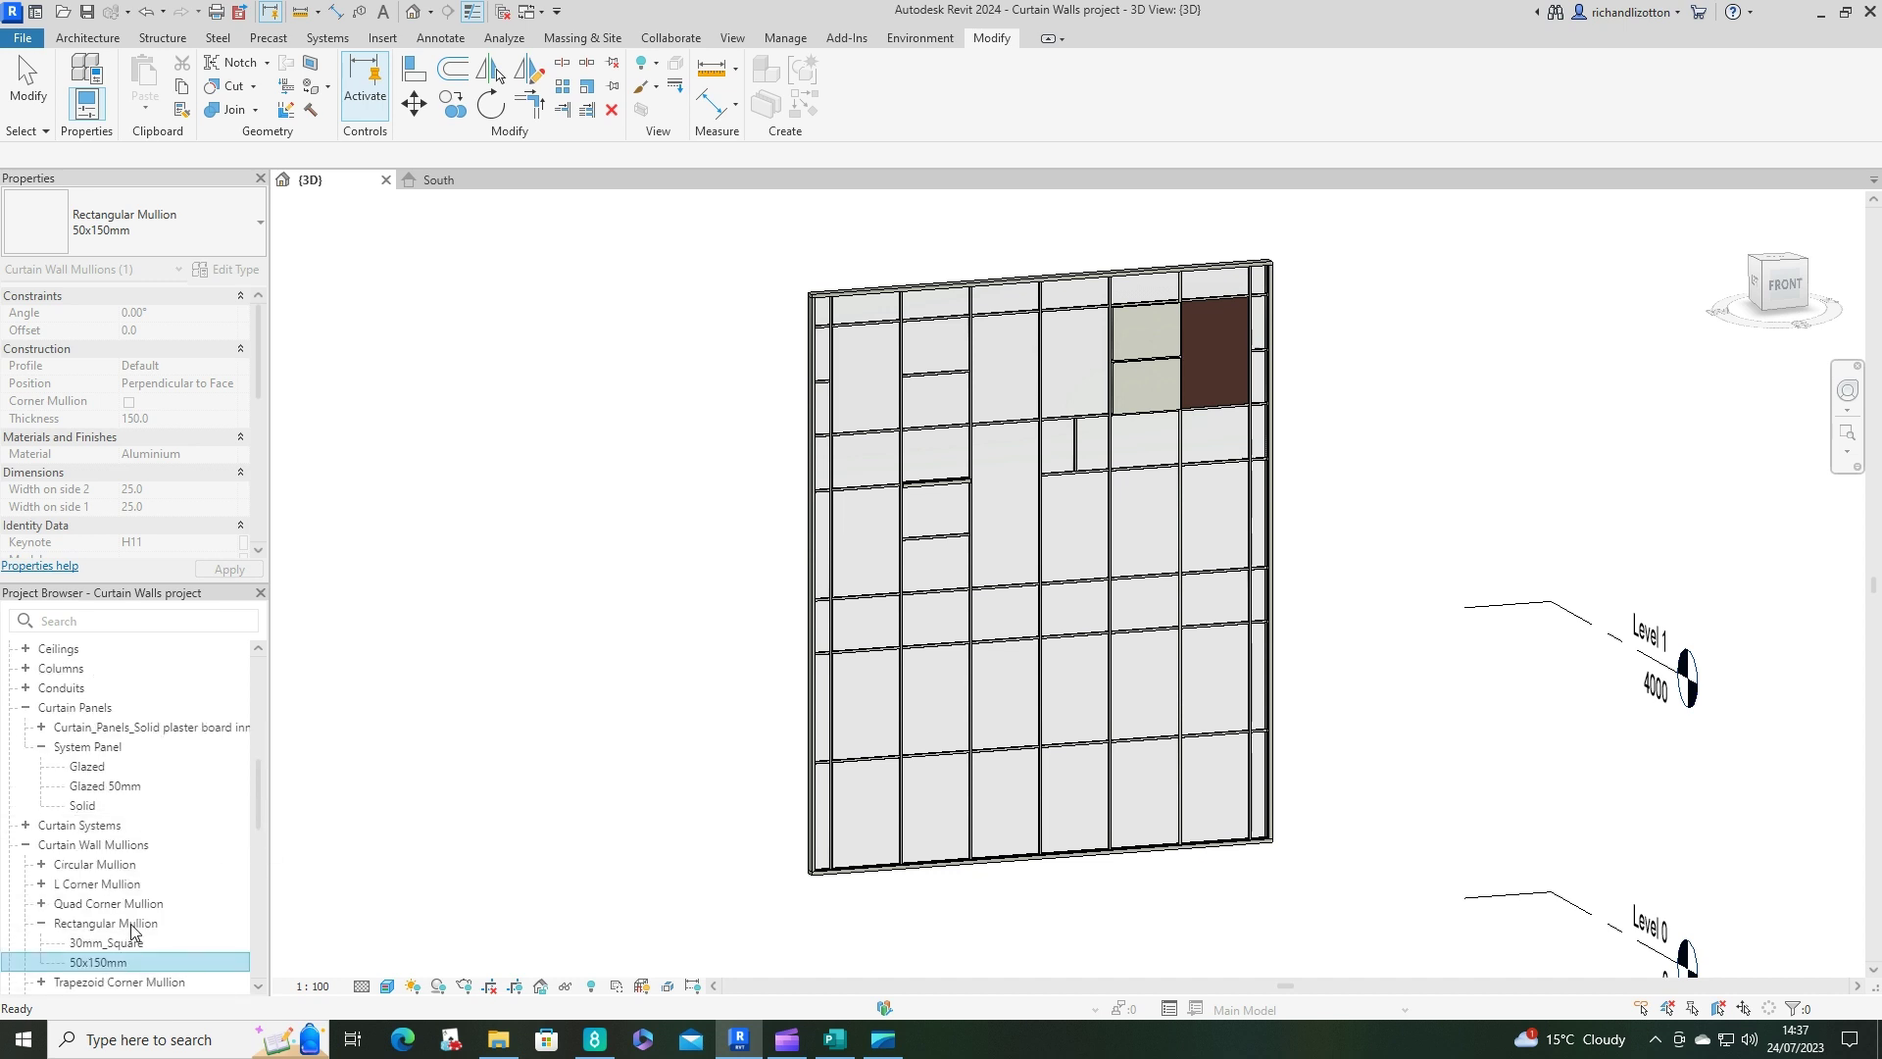
scroll(134, 929, down, 4)
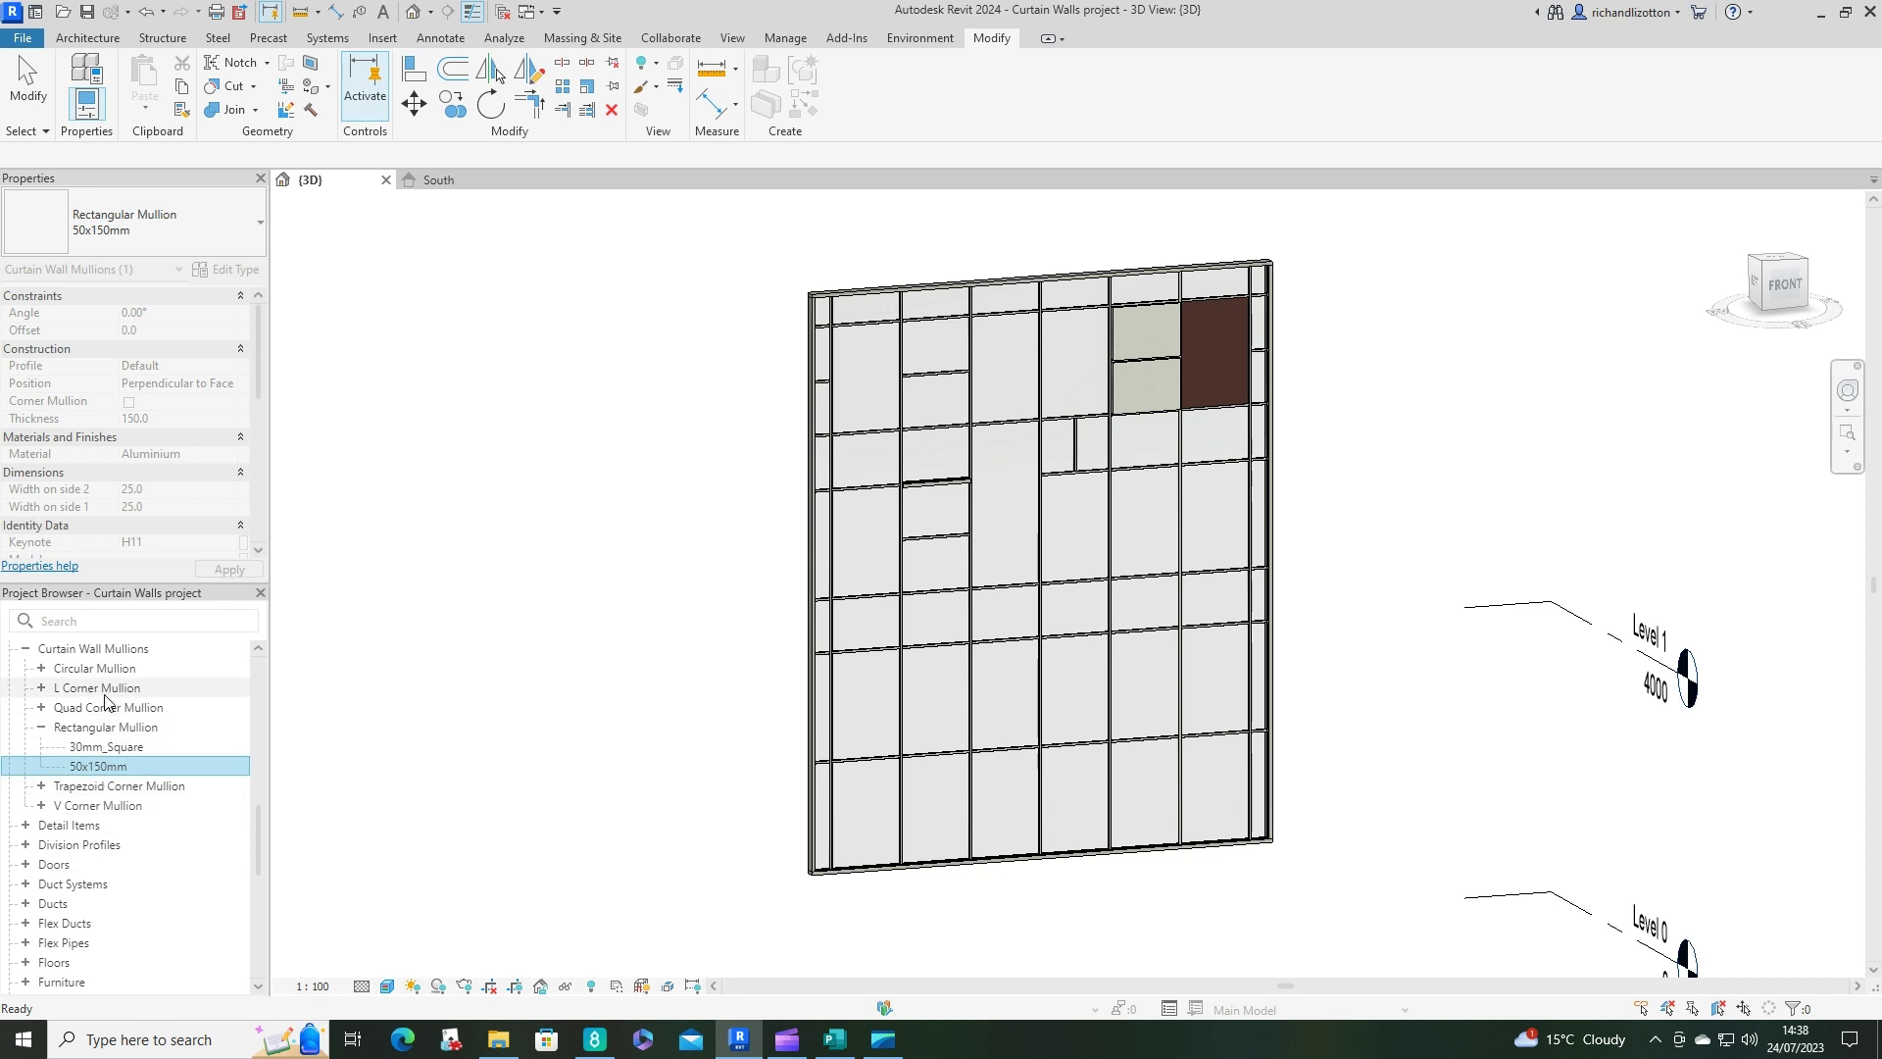
click(43, 671)
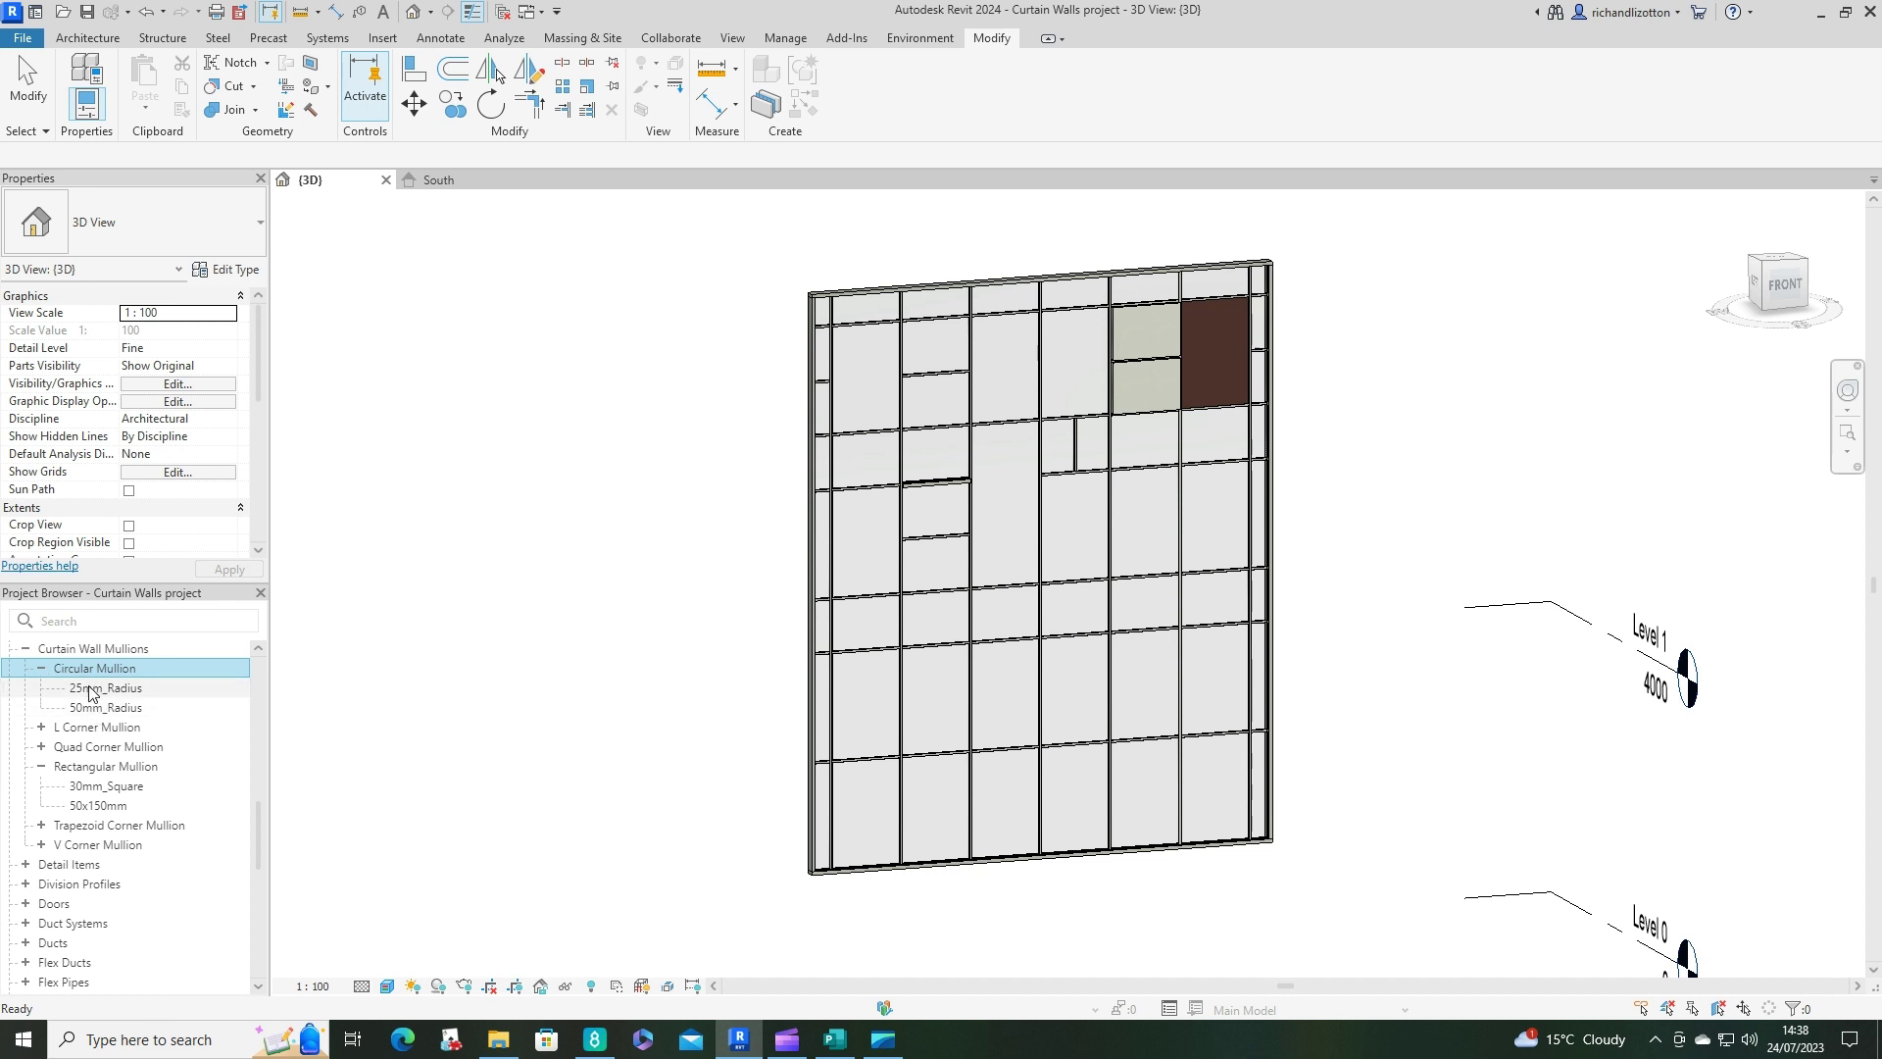
click(42, 728)
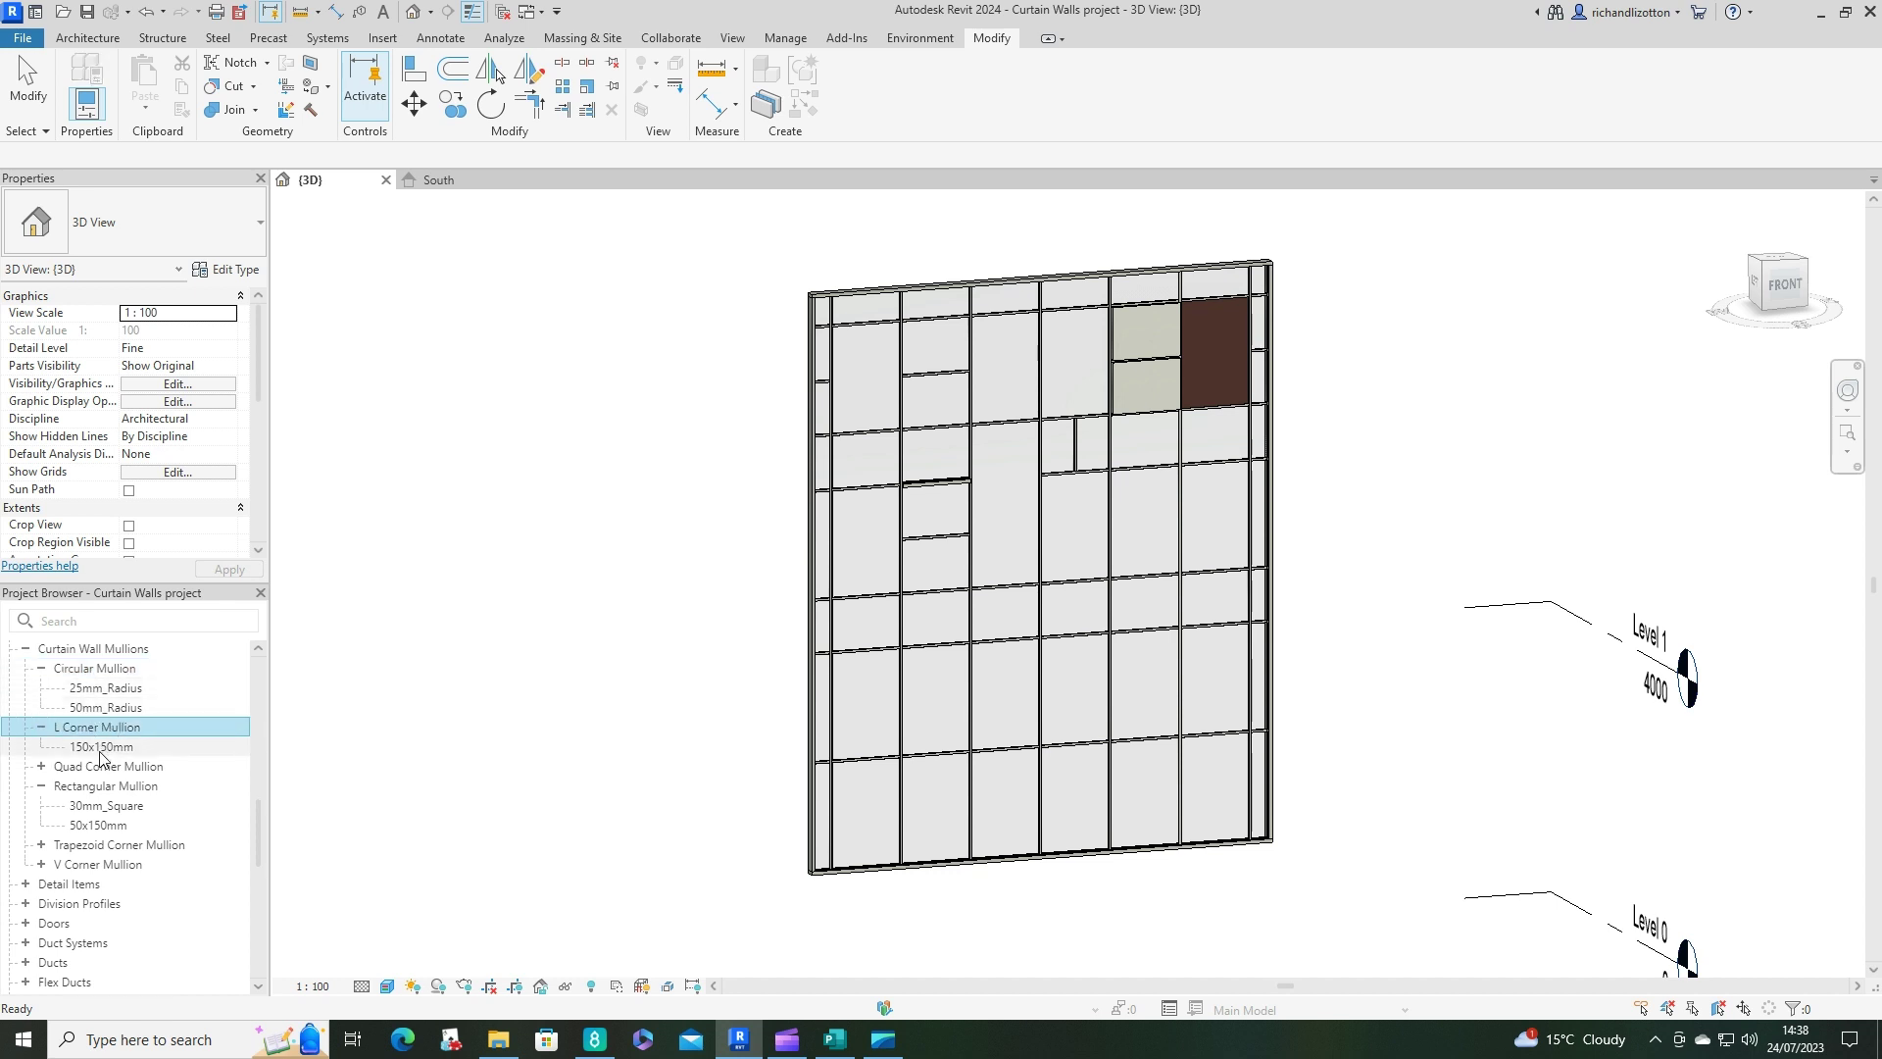
click(42, 768)
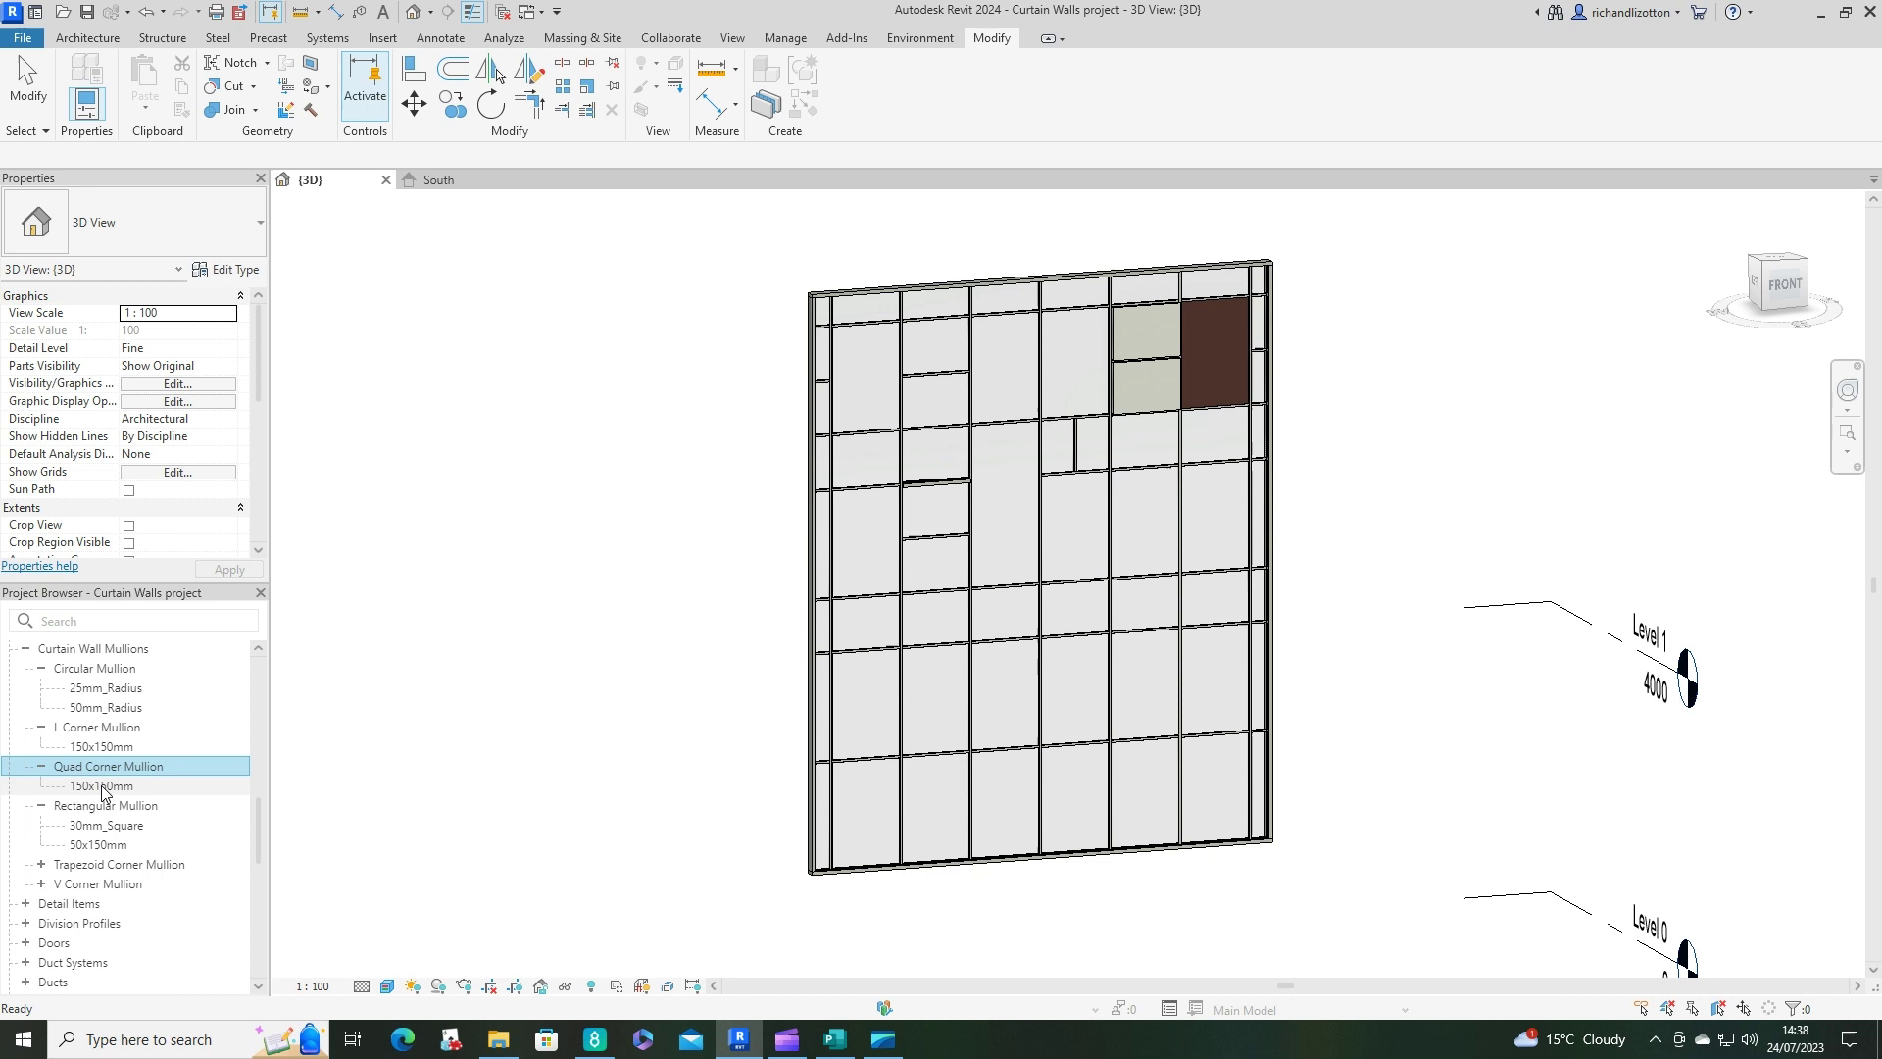
click(102, 847)
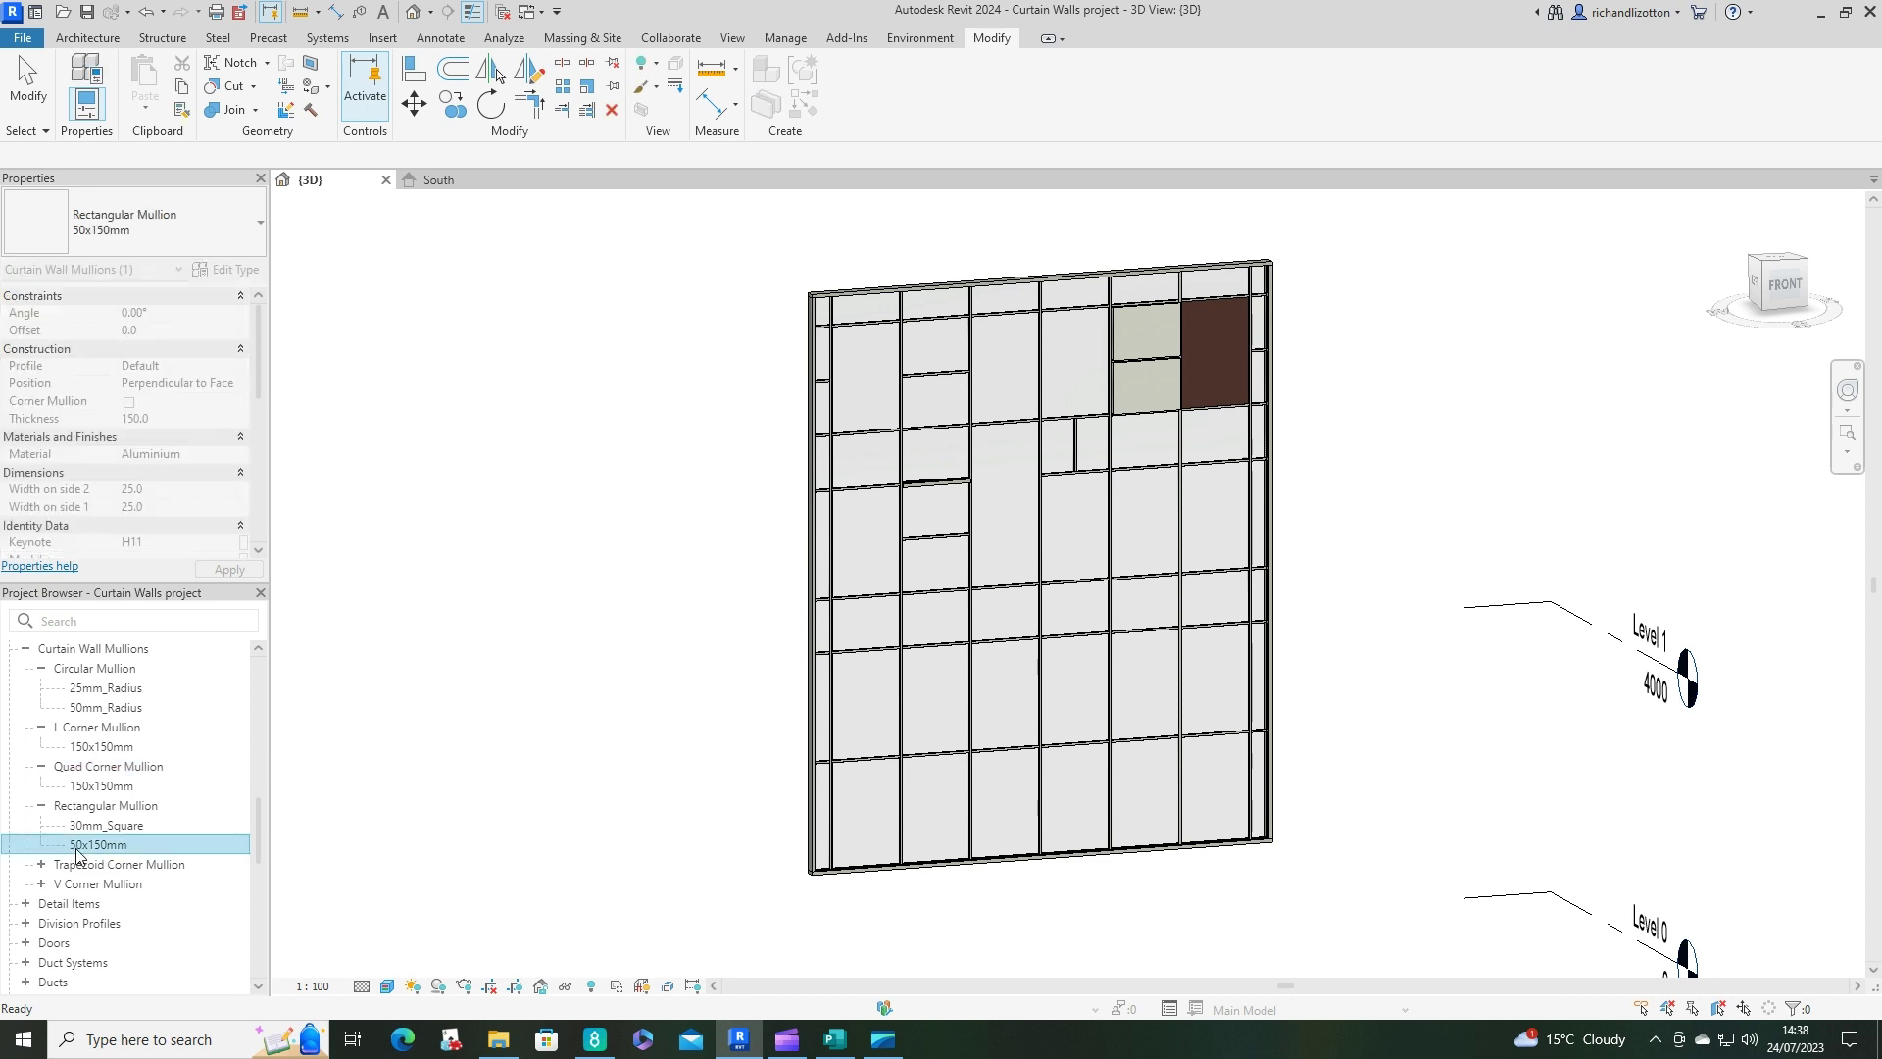
Duplicate the 50x150mm rectangular mullion type and rename the copy to 50x100mm.
right_click(114, 850)
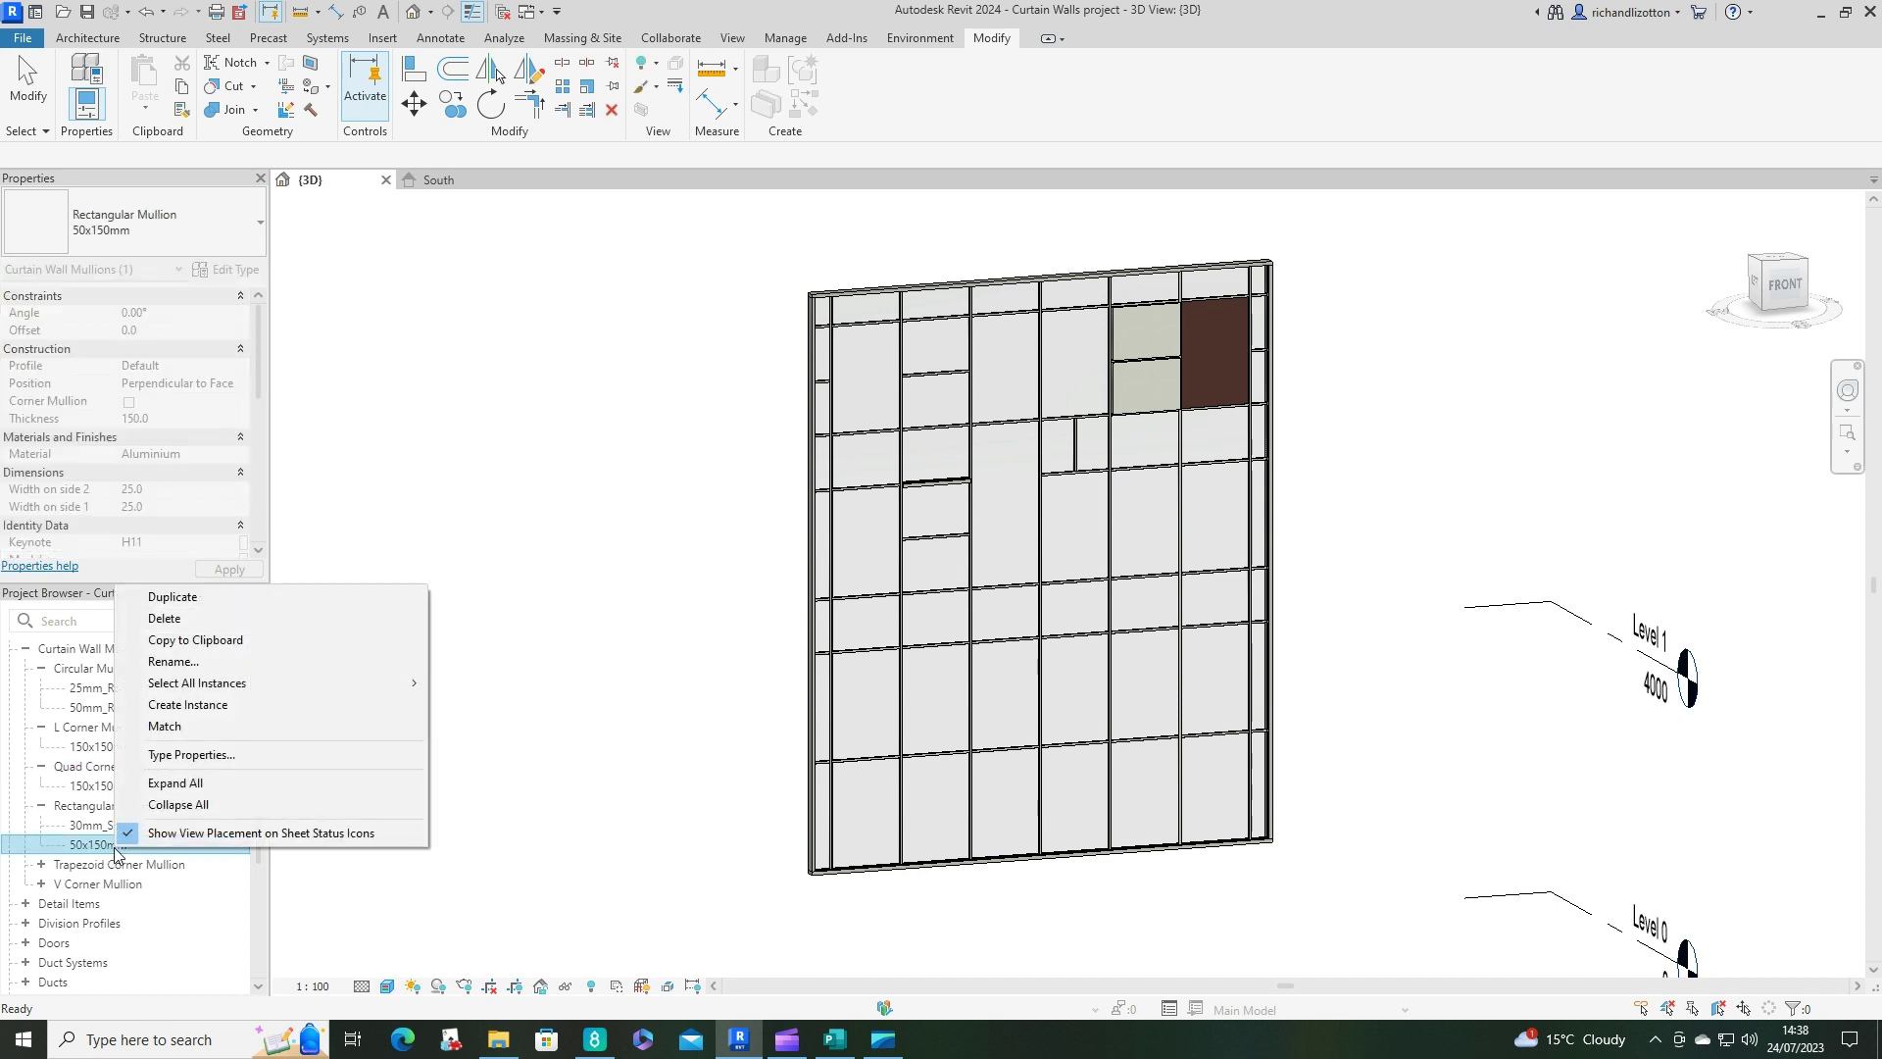
click(196, 596)
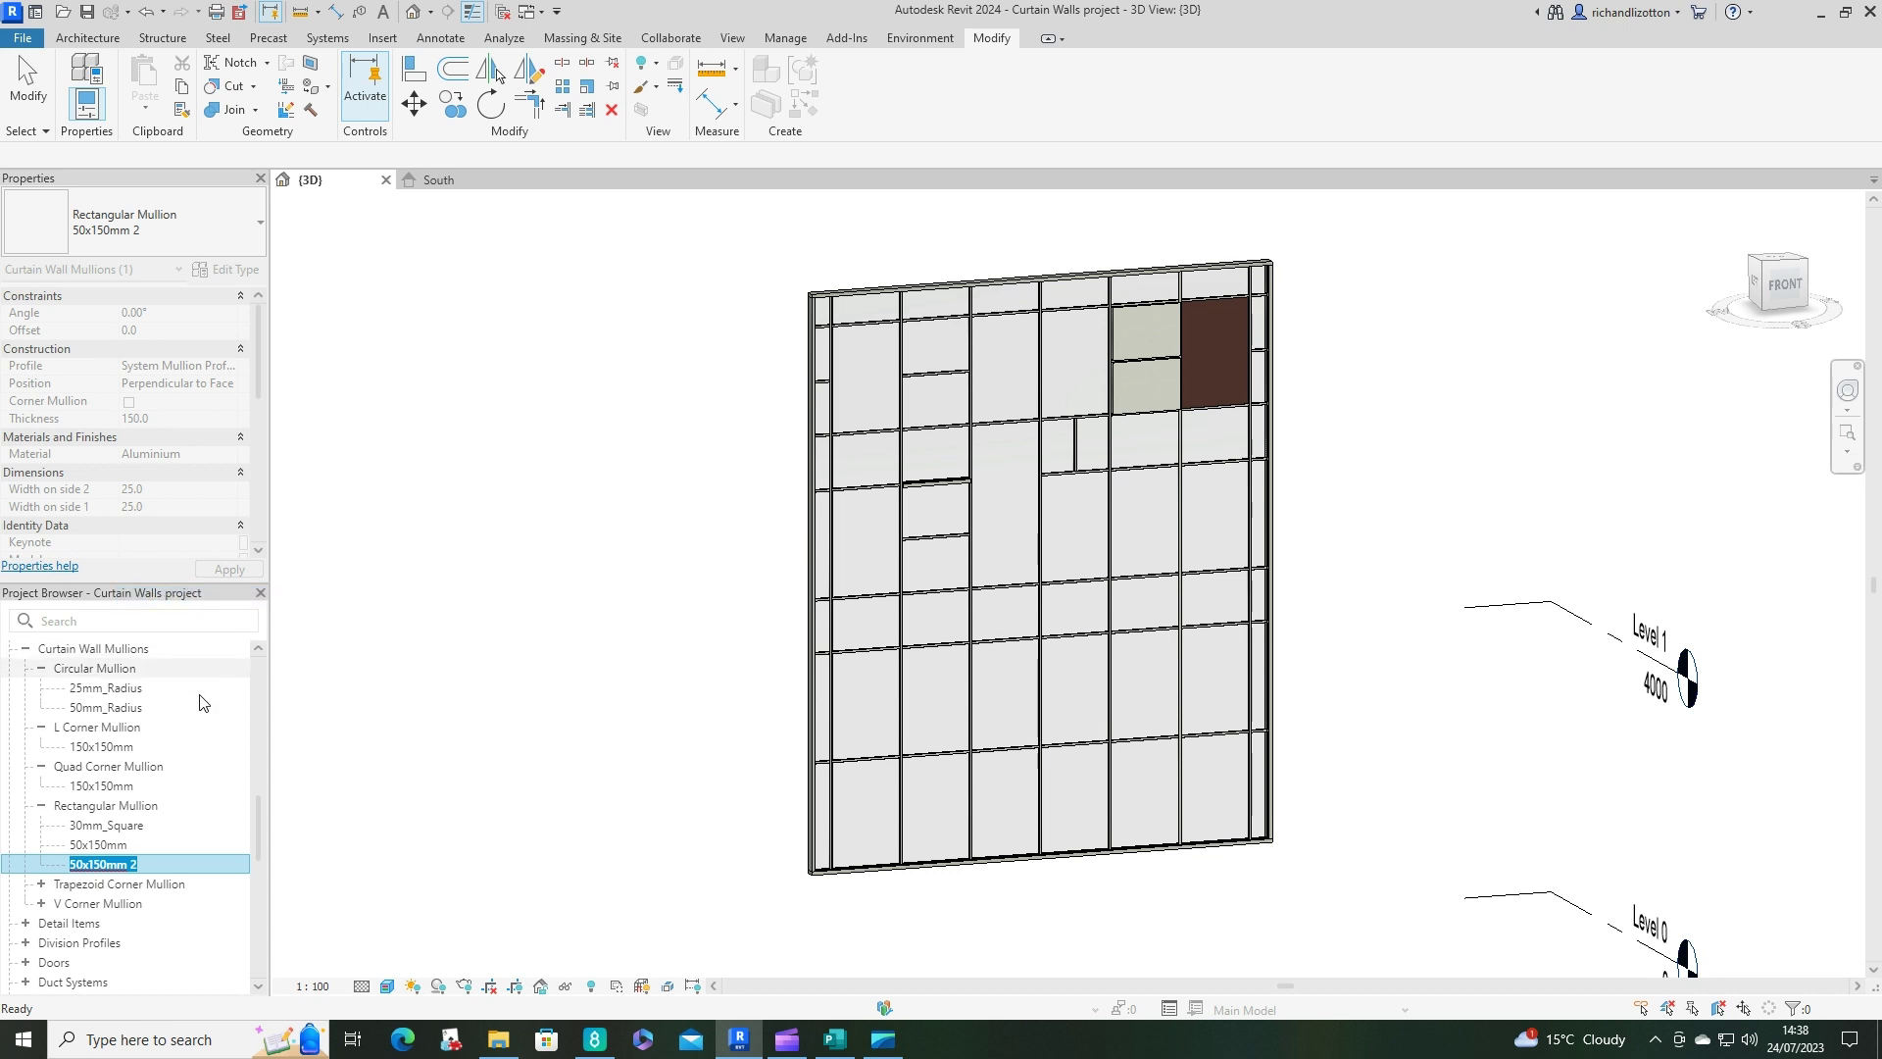
double_click(149, 866)
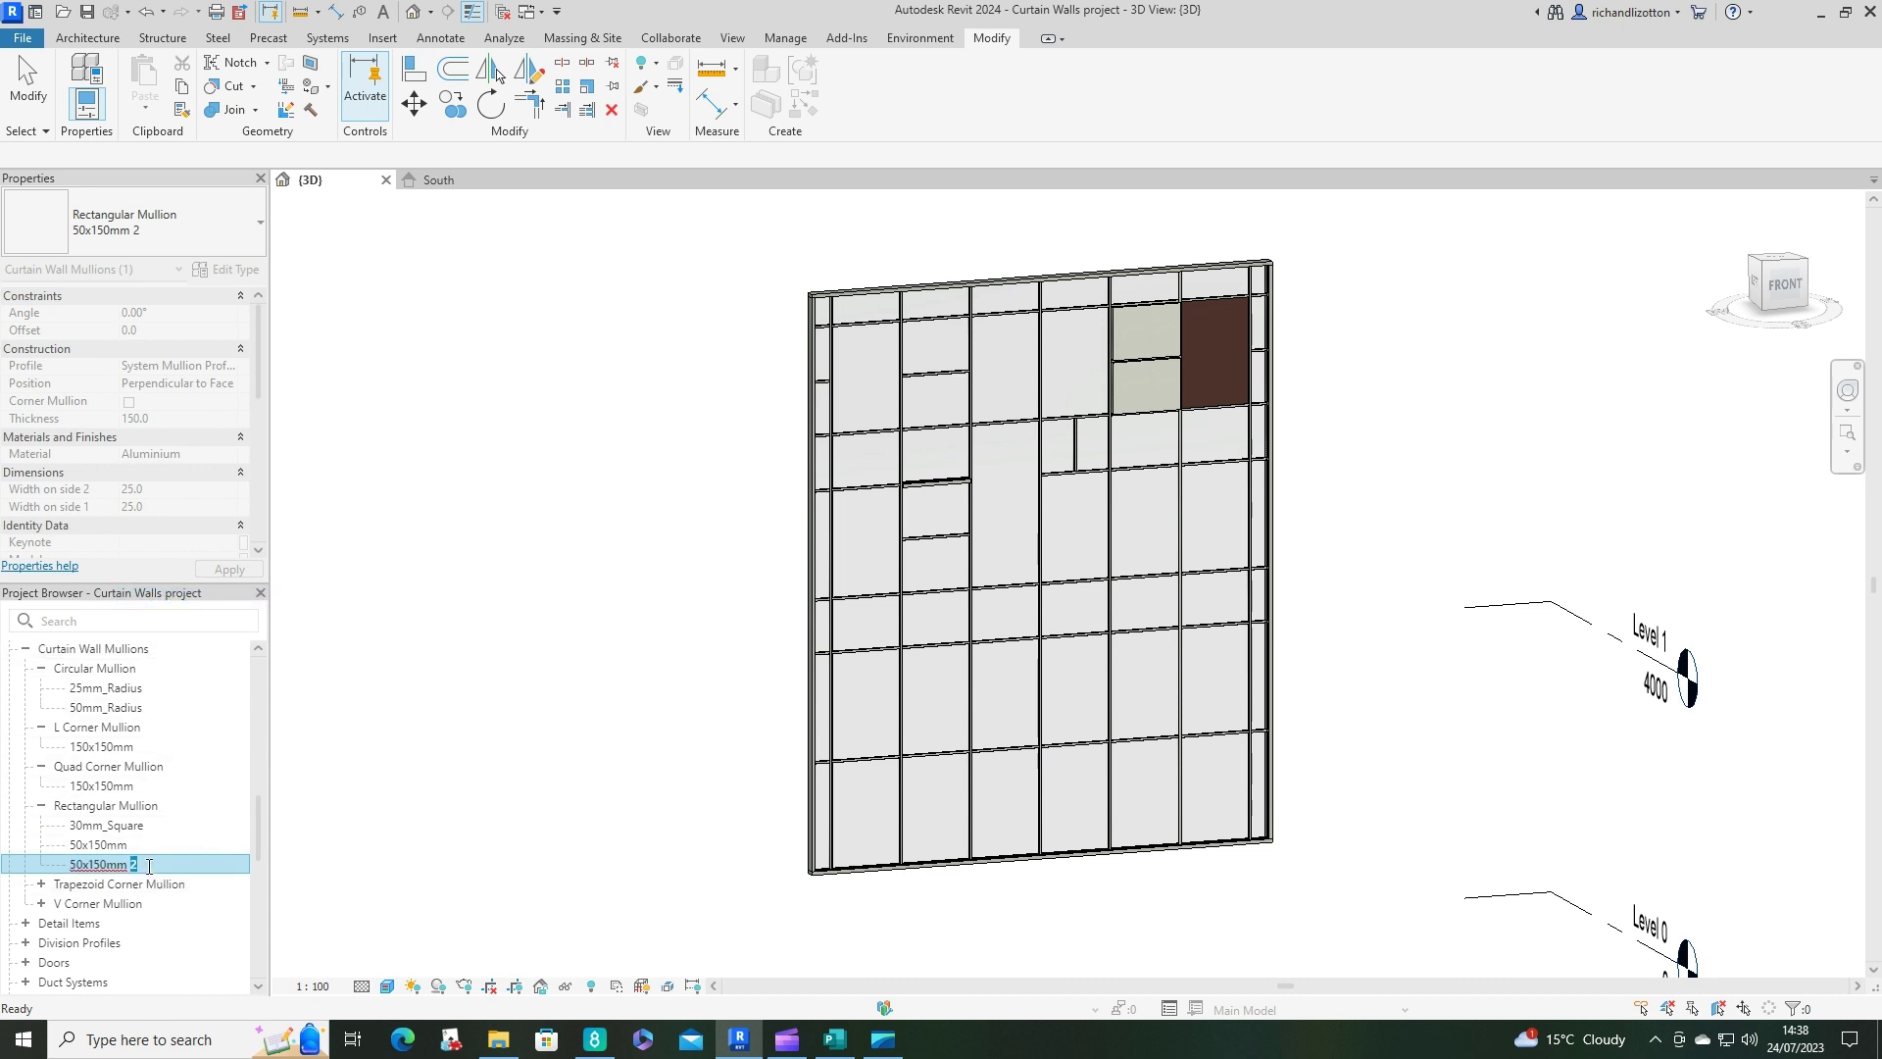
key(BackSpace)
key(BackSpace)
key(BackSpace)
text(00mm)
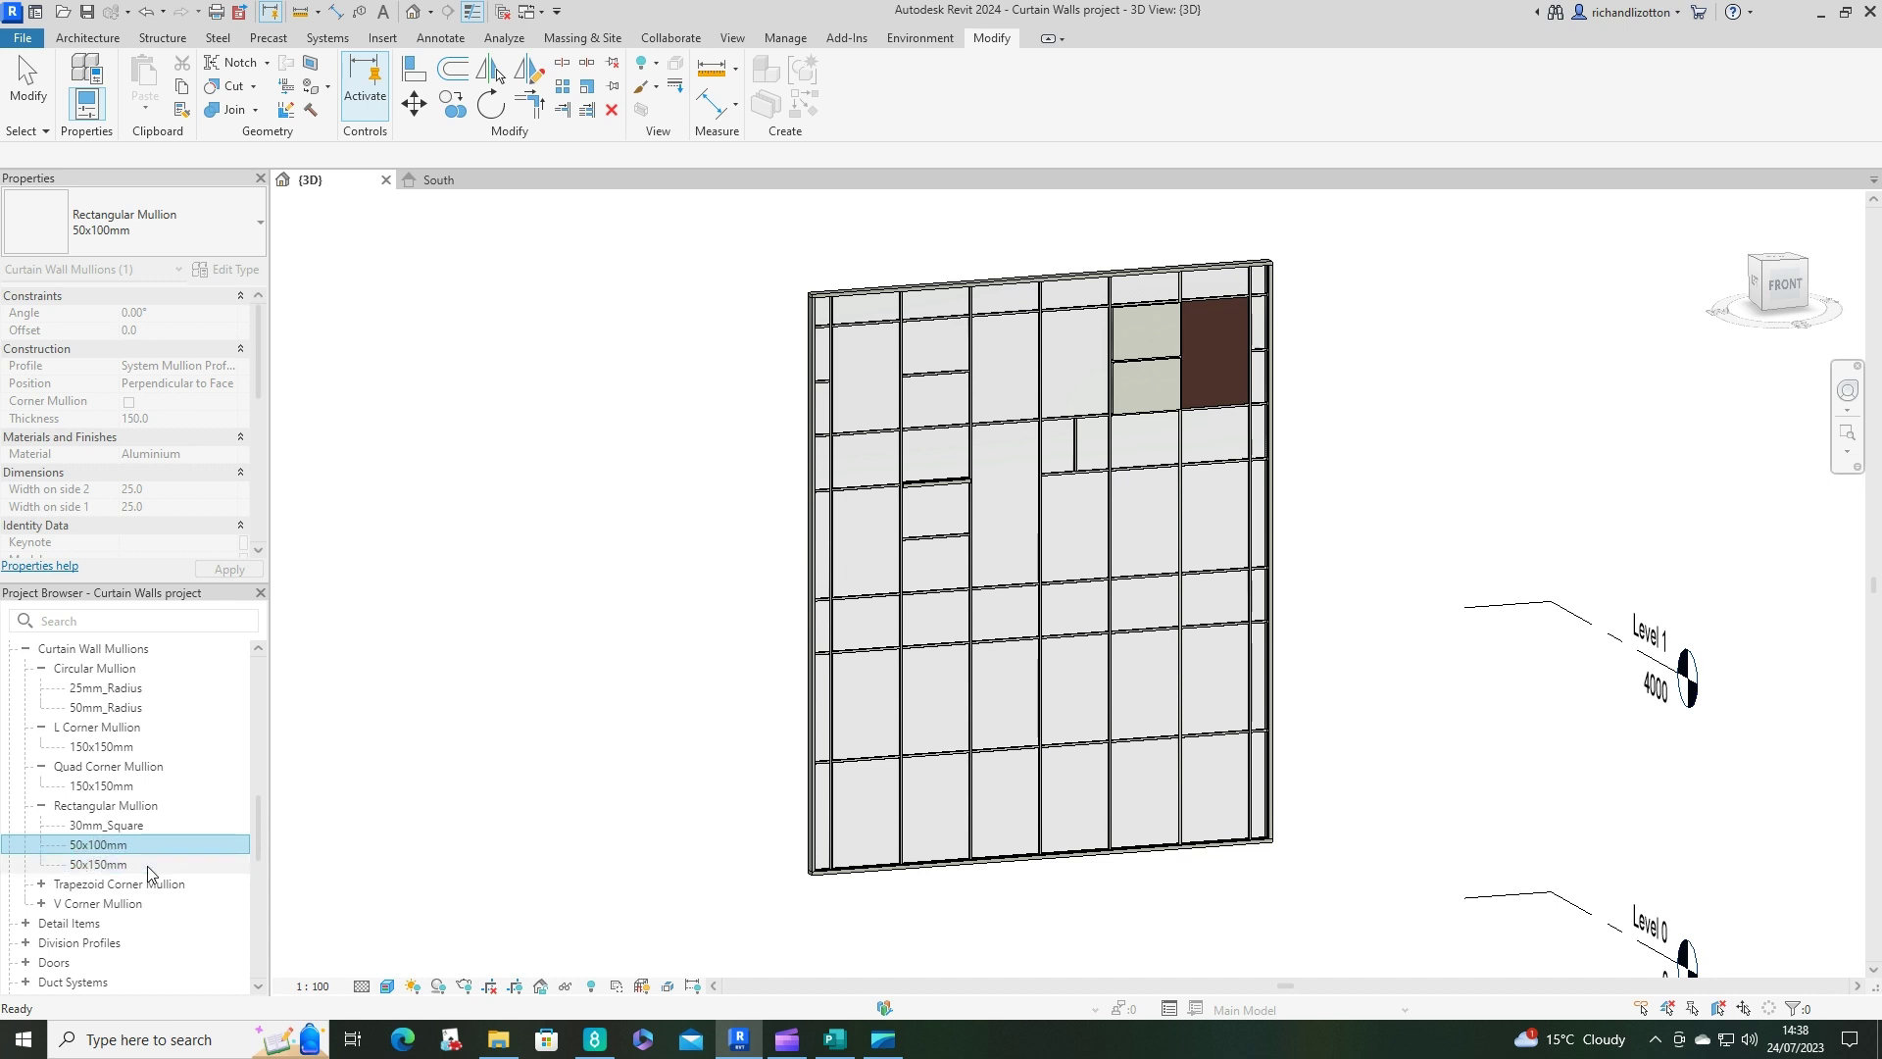
key(Return)
Set the 50x100mm type's Thickness to 100 in its type properties.
double_click(102, 844)
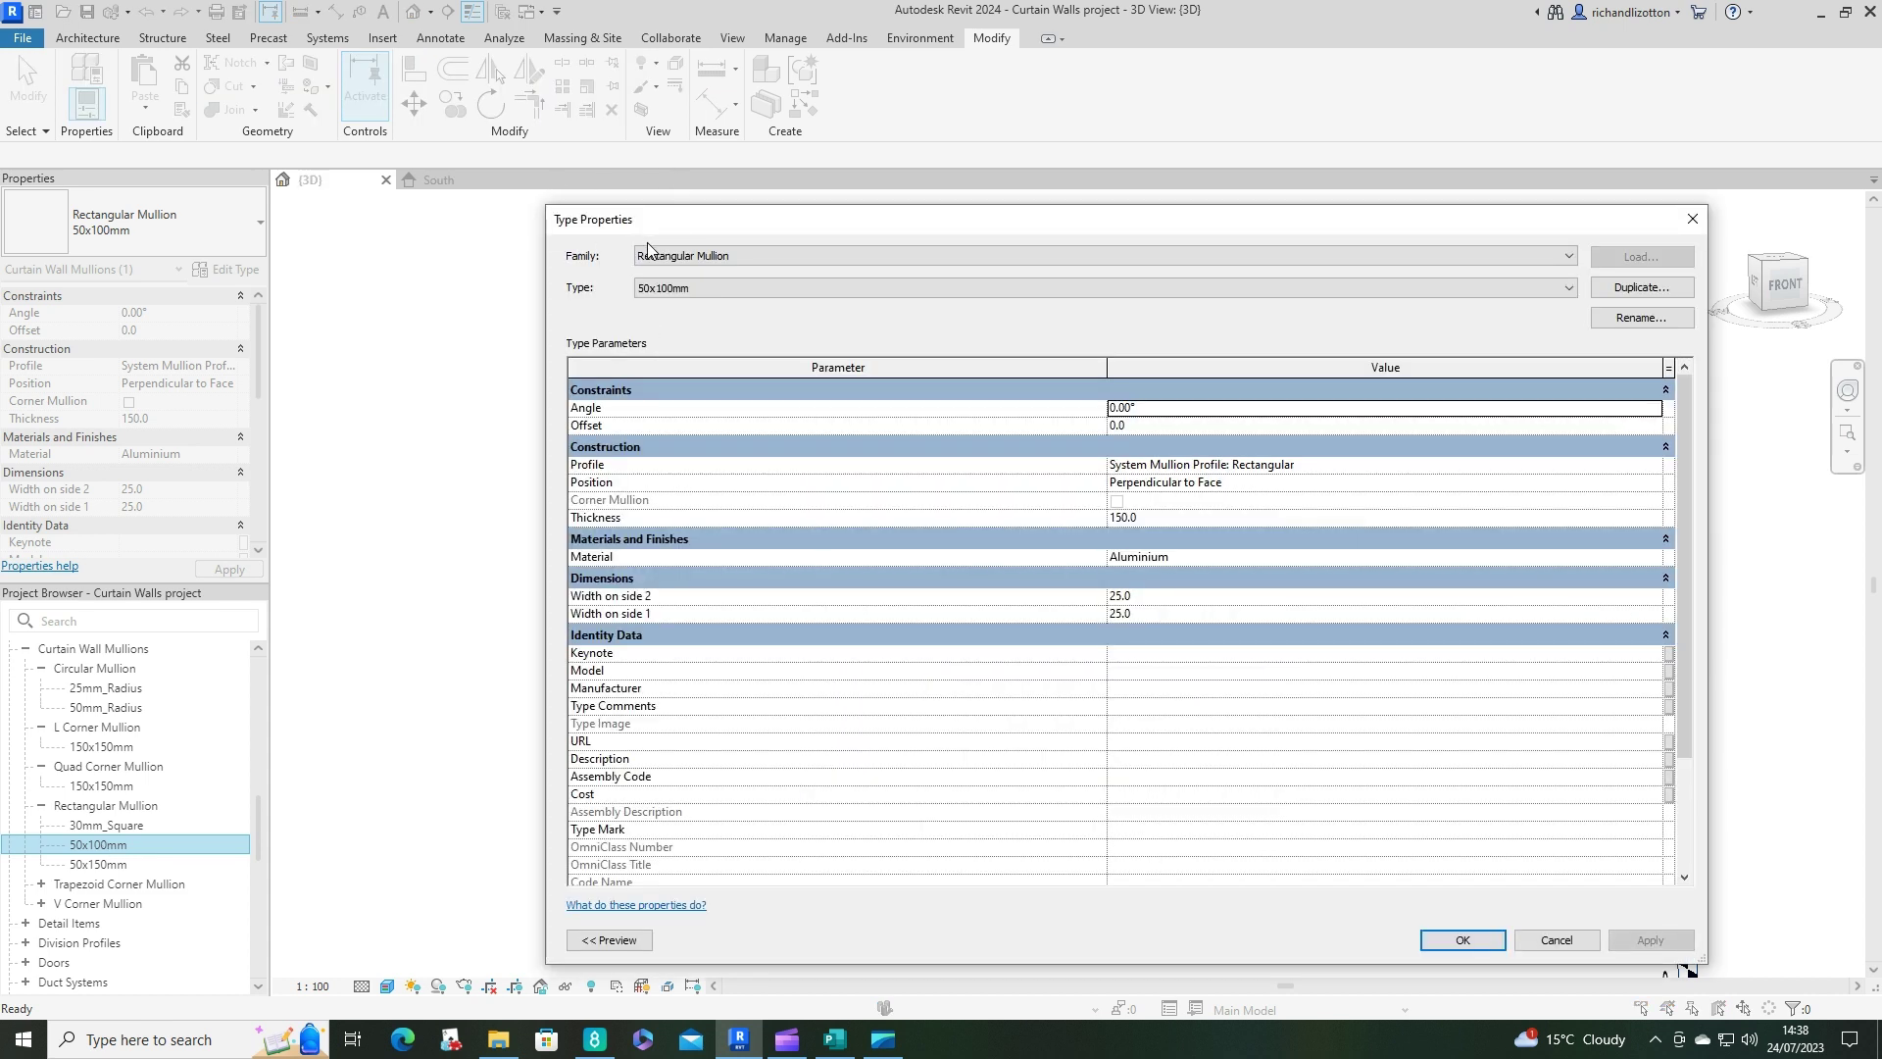
drag(783, 232, 700, 206)
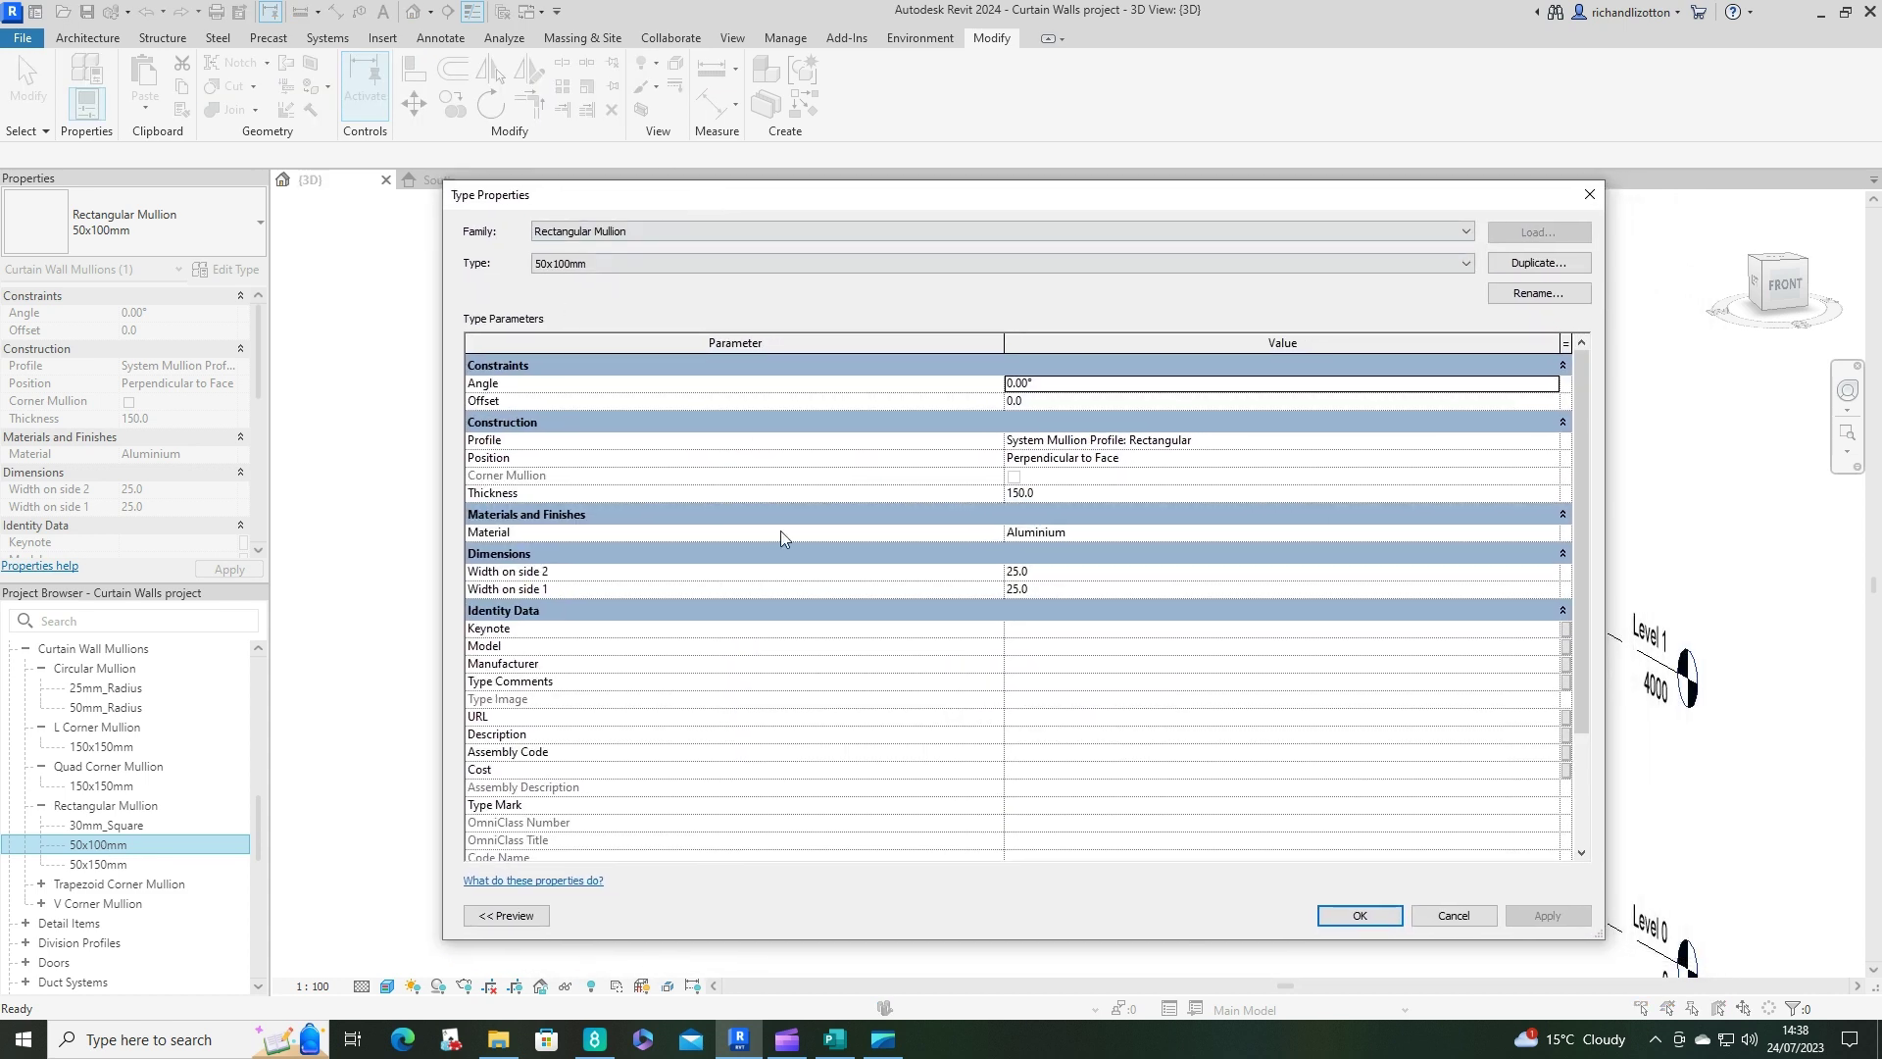
click(1019, 494)
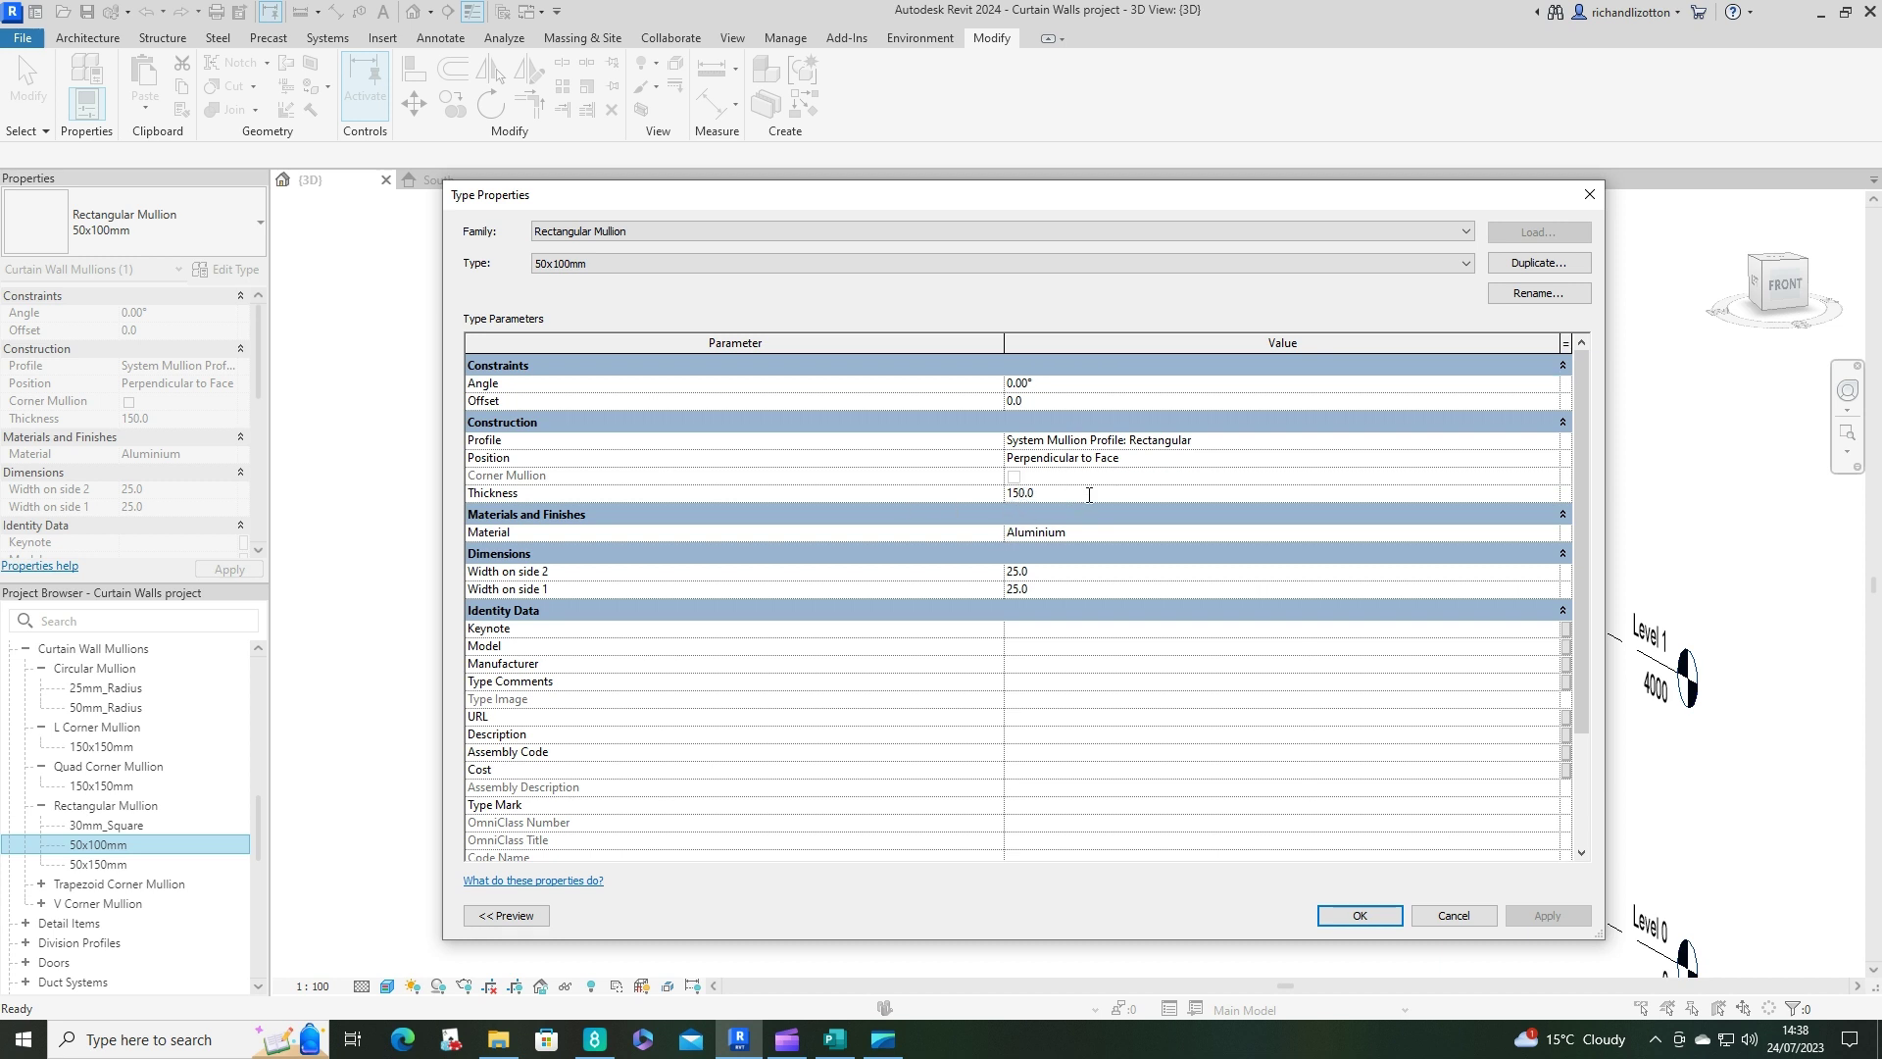
key(BackSpace)
text(0)
Confirm the 100.0 thickness, then set the curtain wall's vertical and horizontal interior mullions to Rectangular Mullion : 50x100mm.
click(1363, 914)
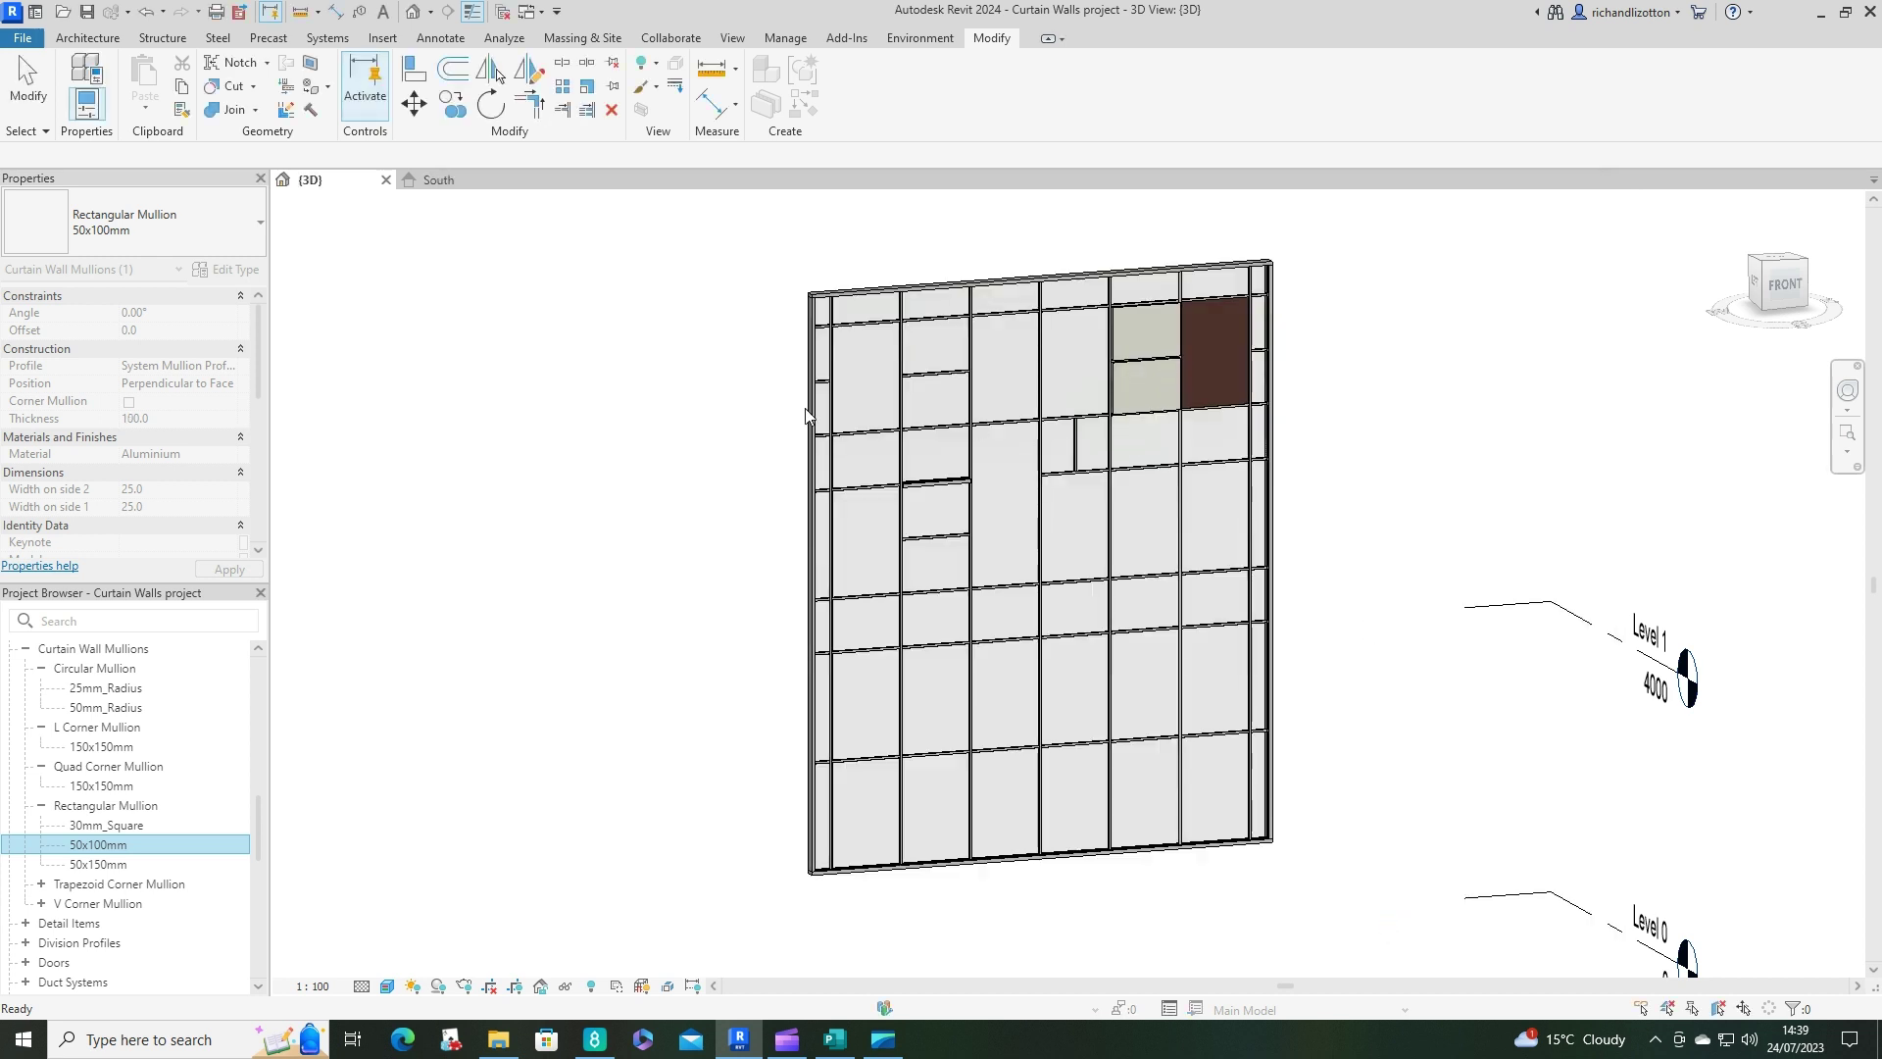
click(738, 561)
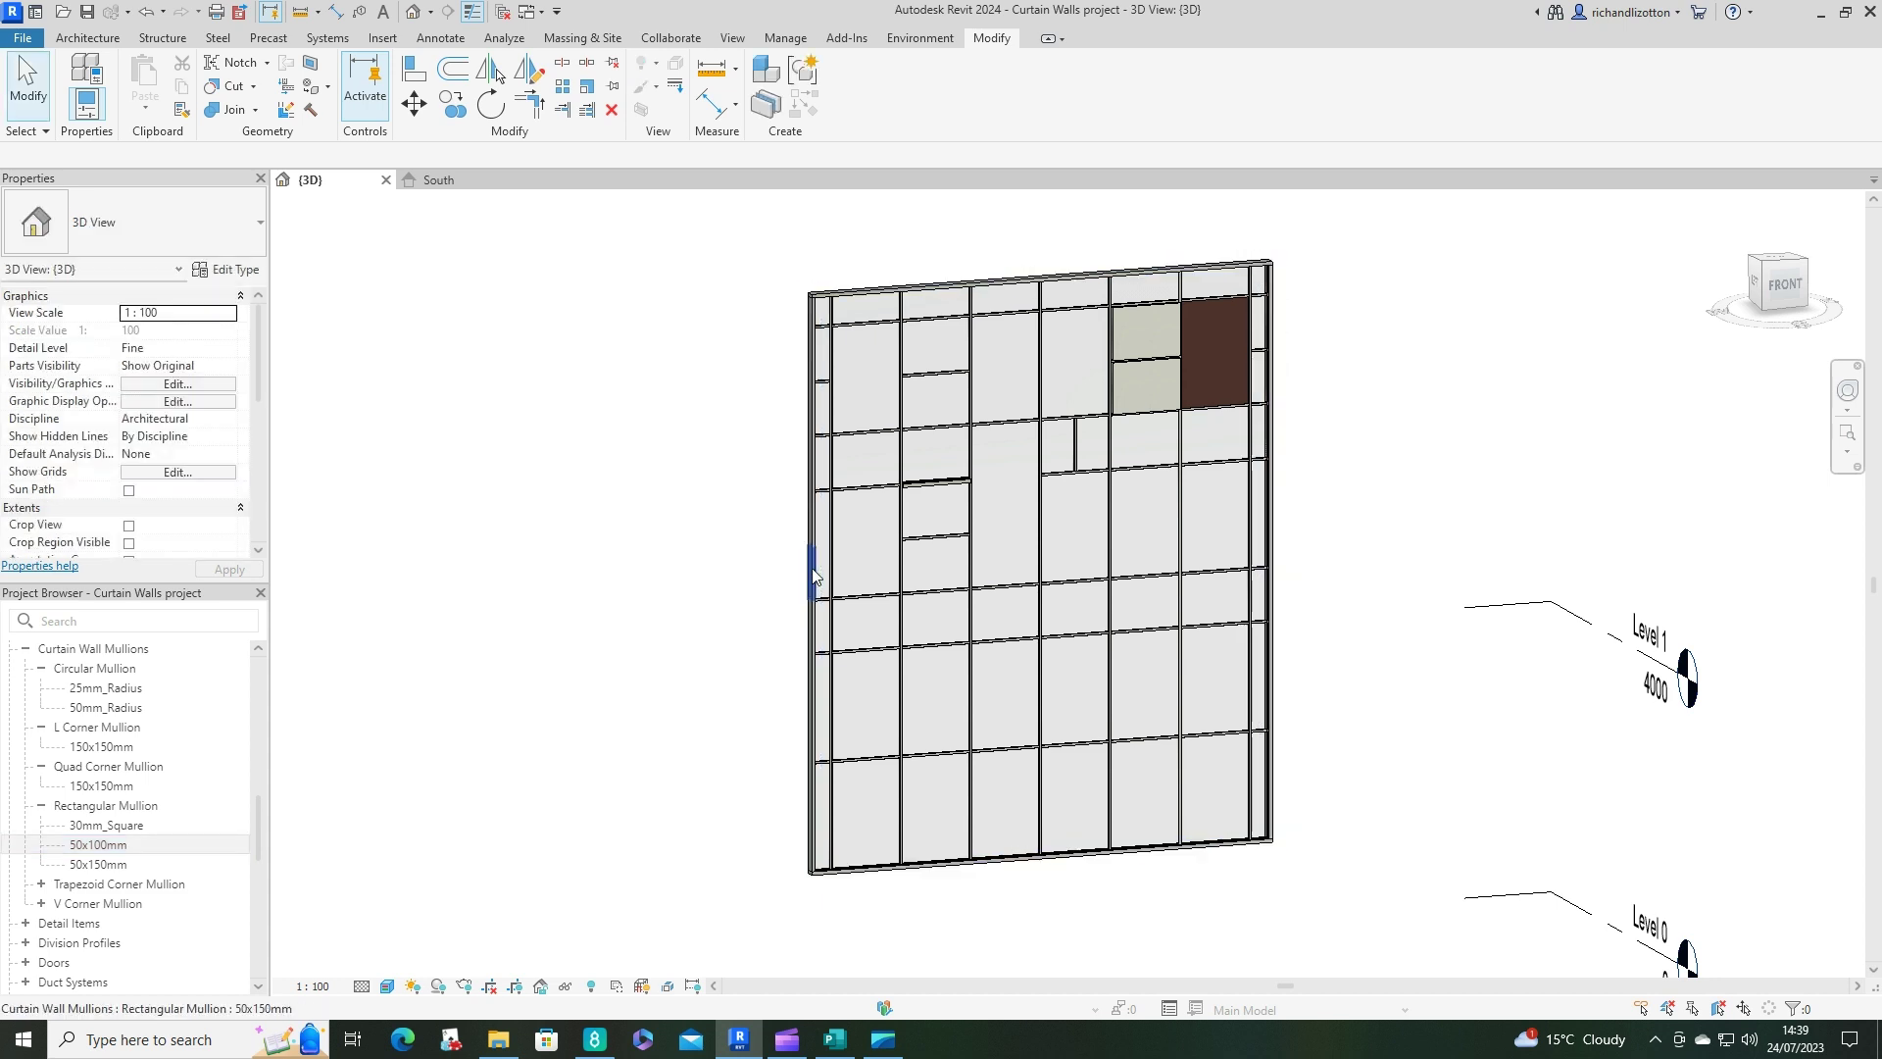
click(809, 574)
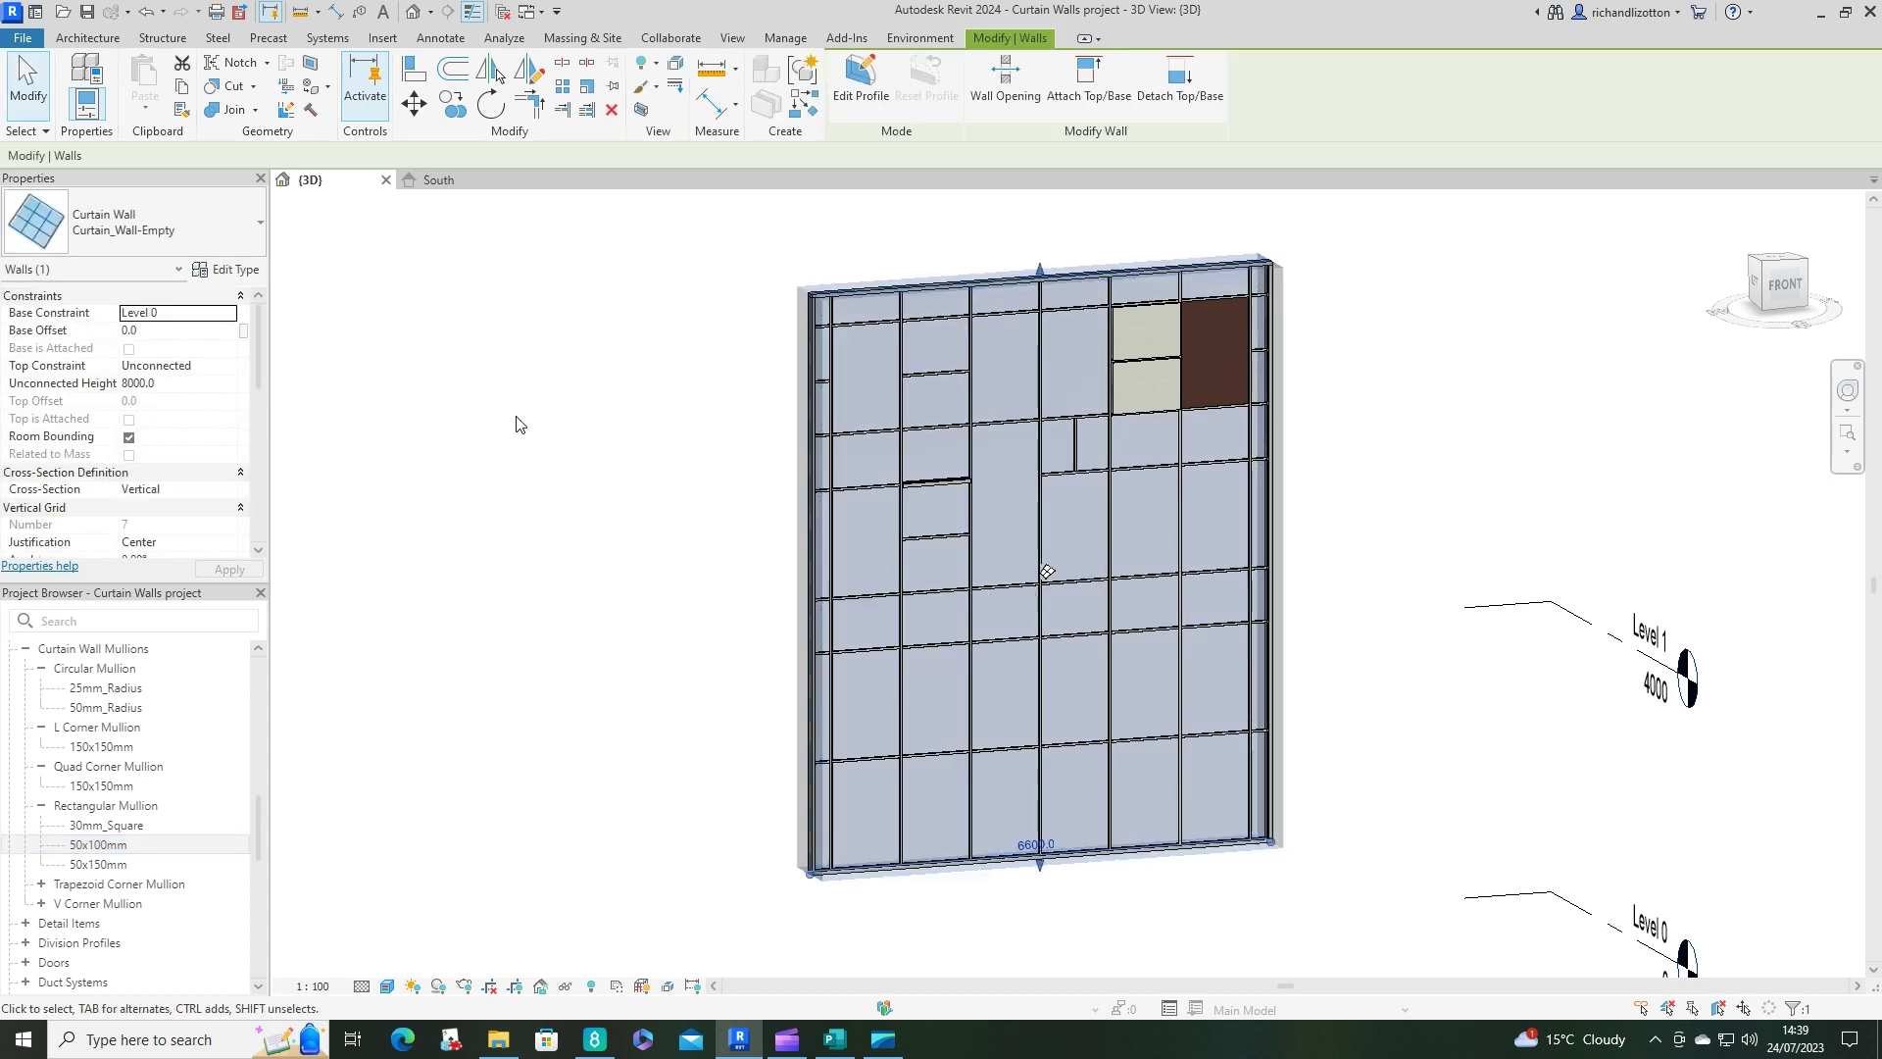
click(236, 271)
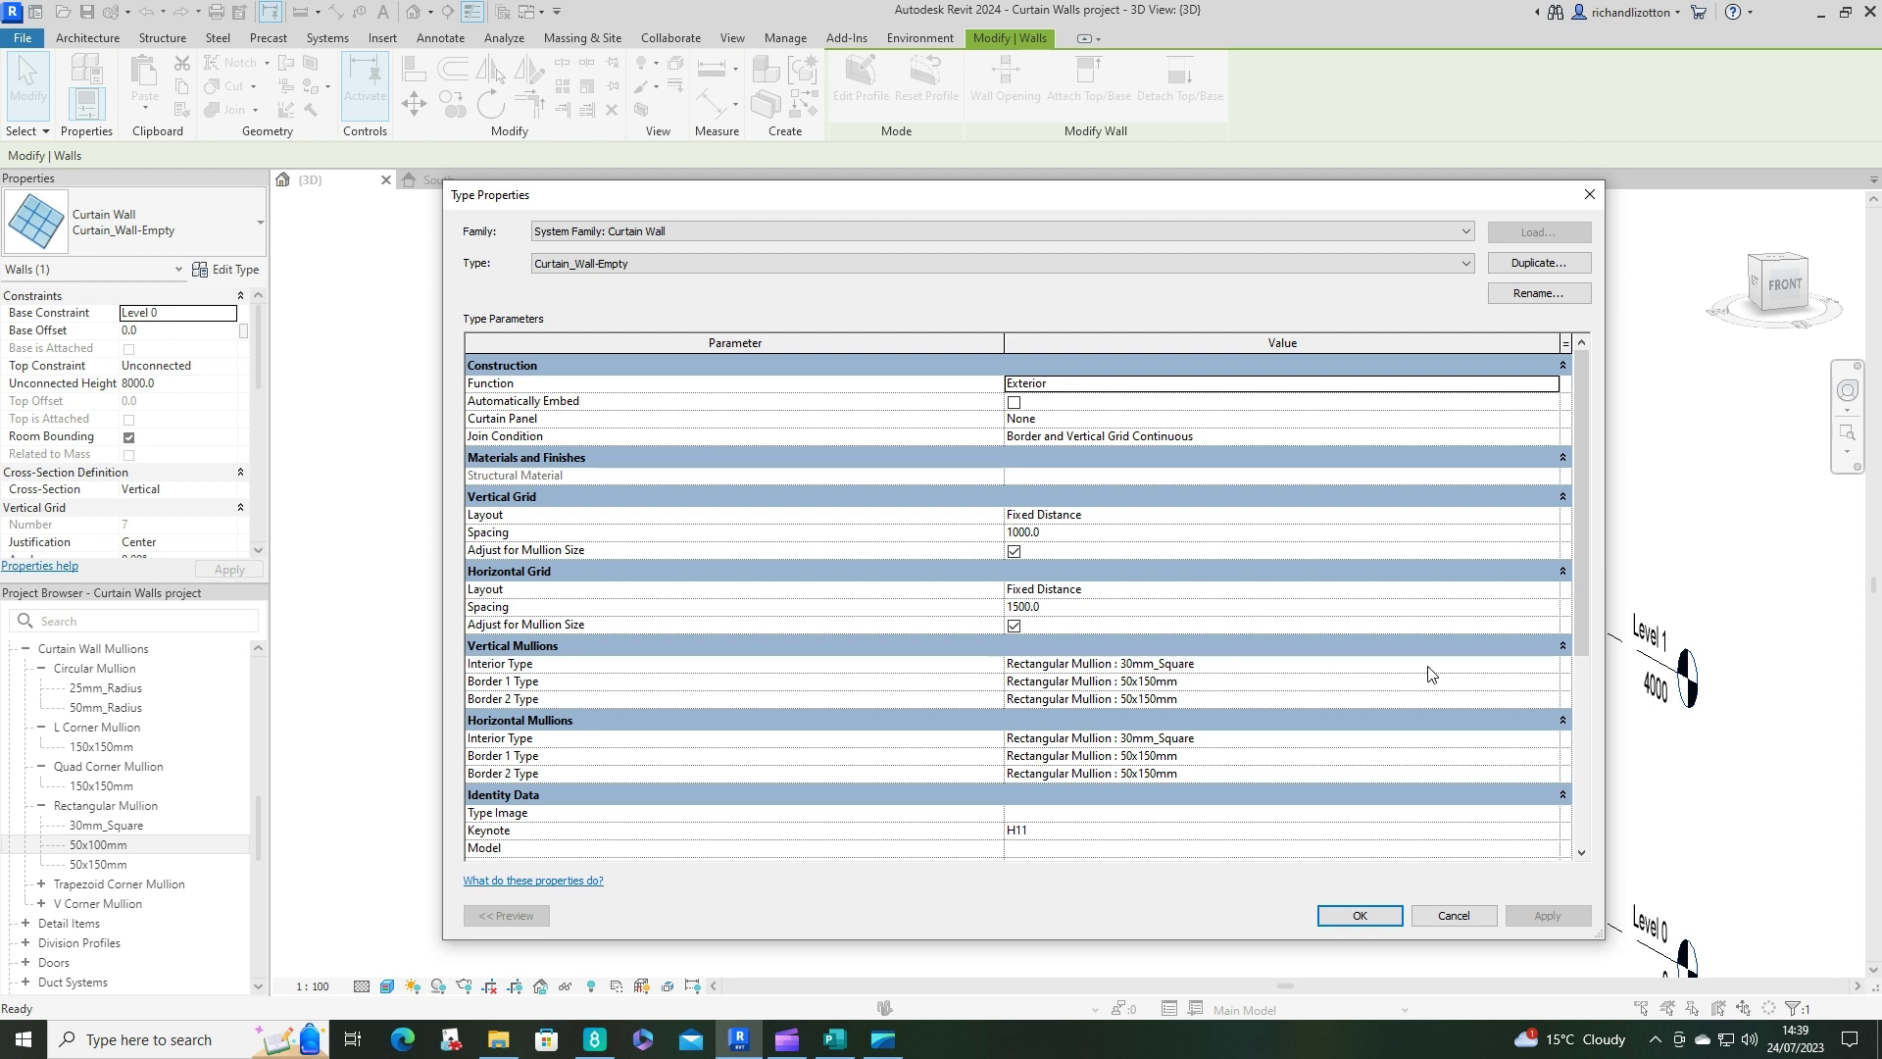
click(1551, 664)
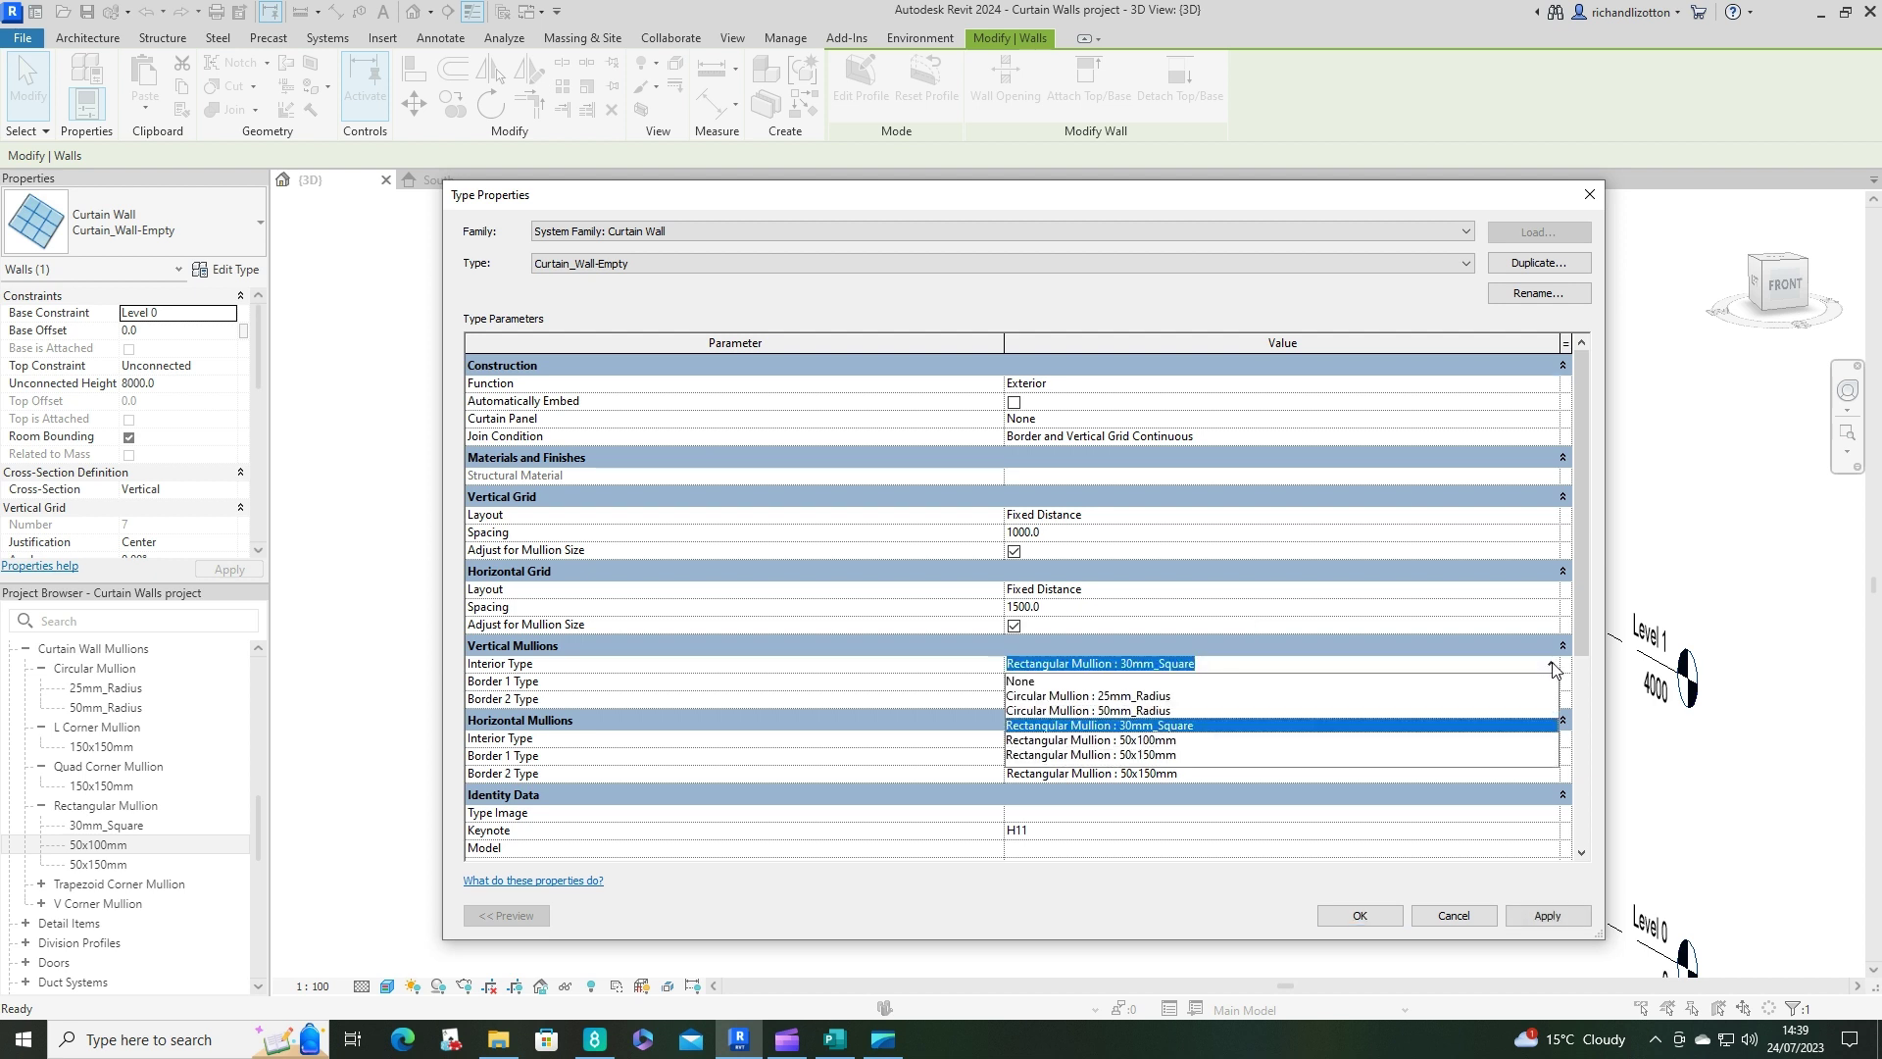
click(1169, 741)
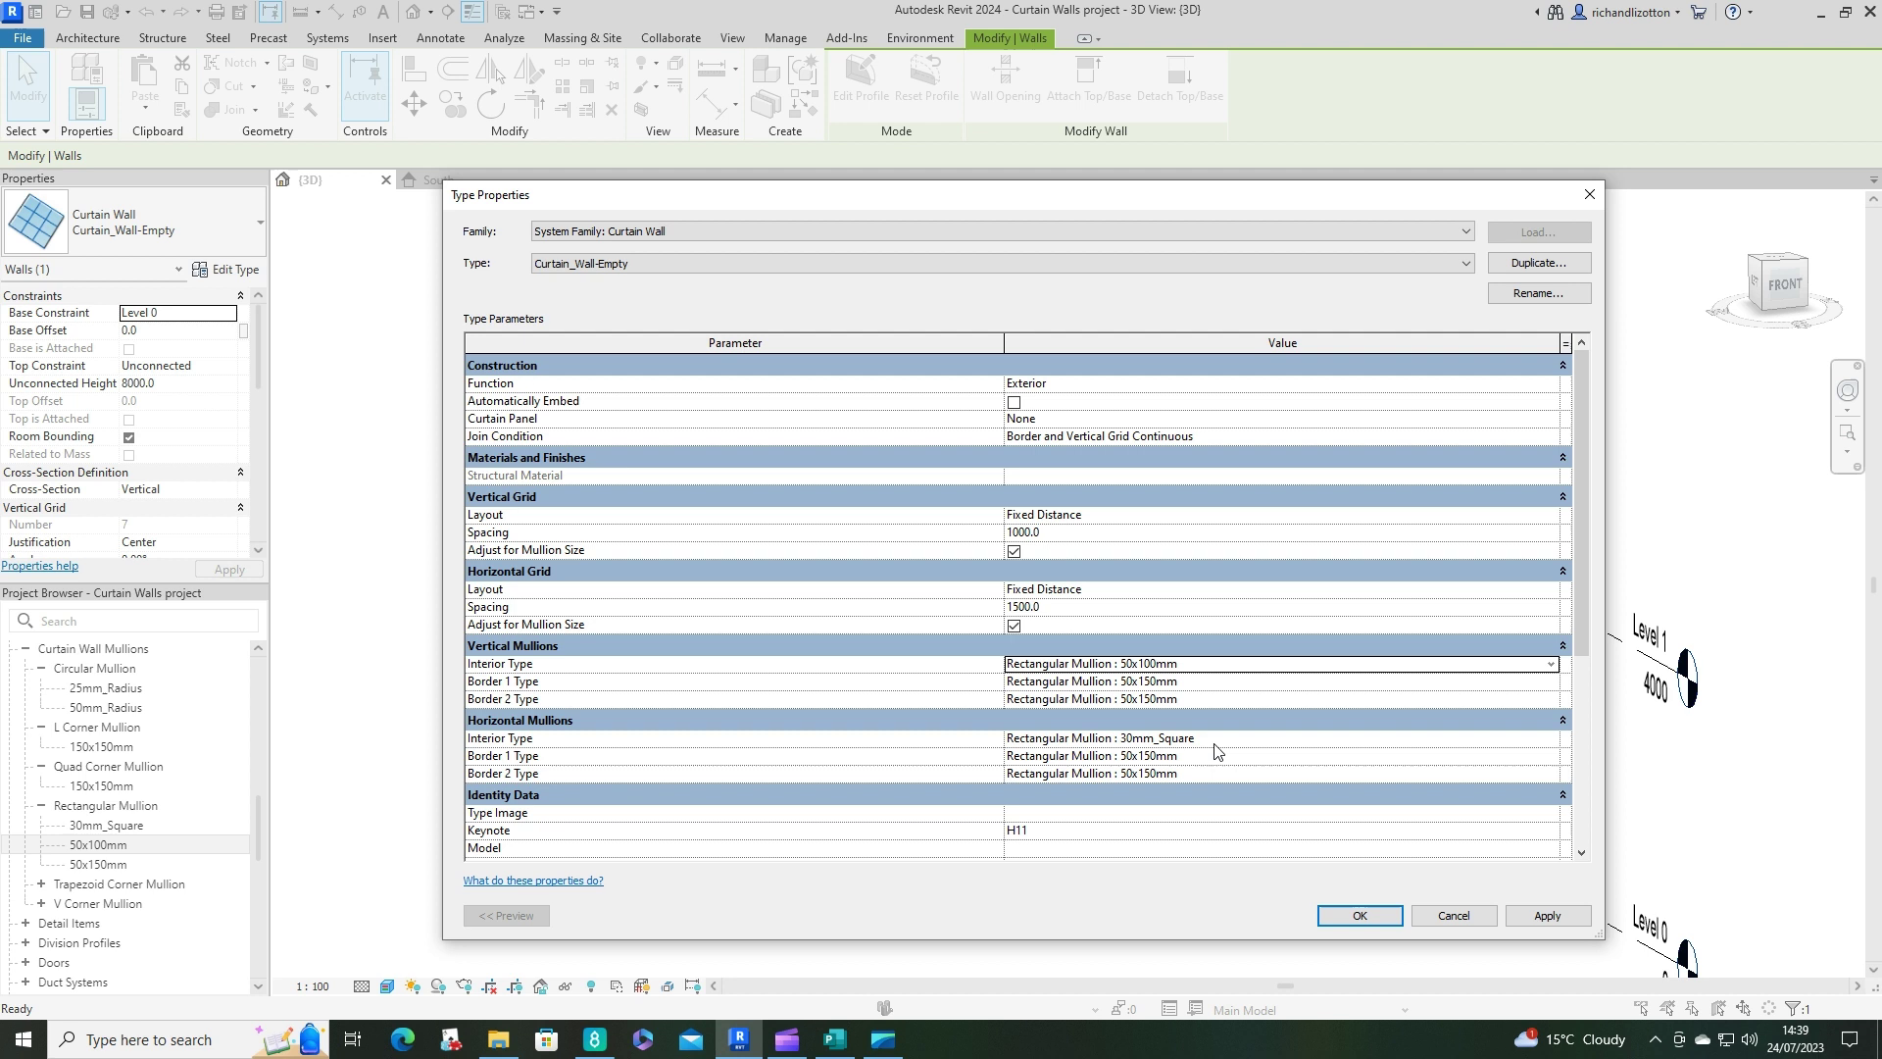
click(1552, 743)
click(1132, 824)
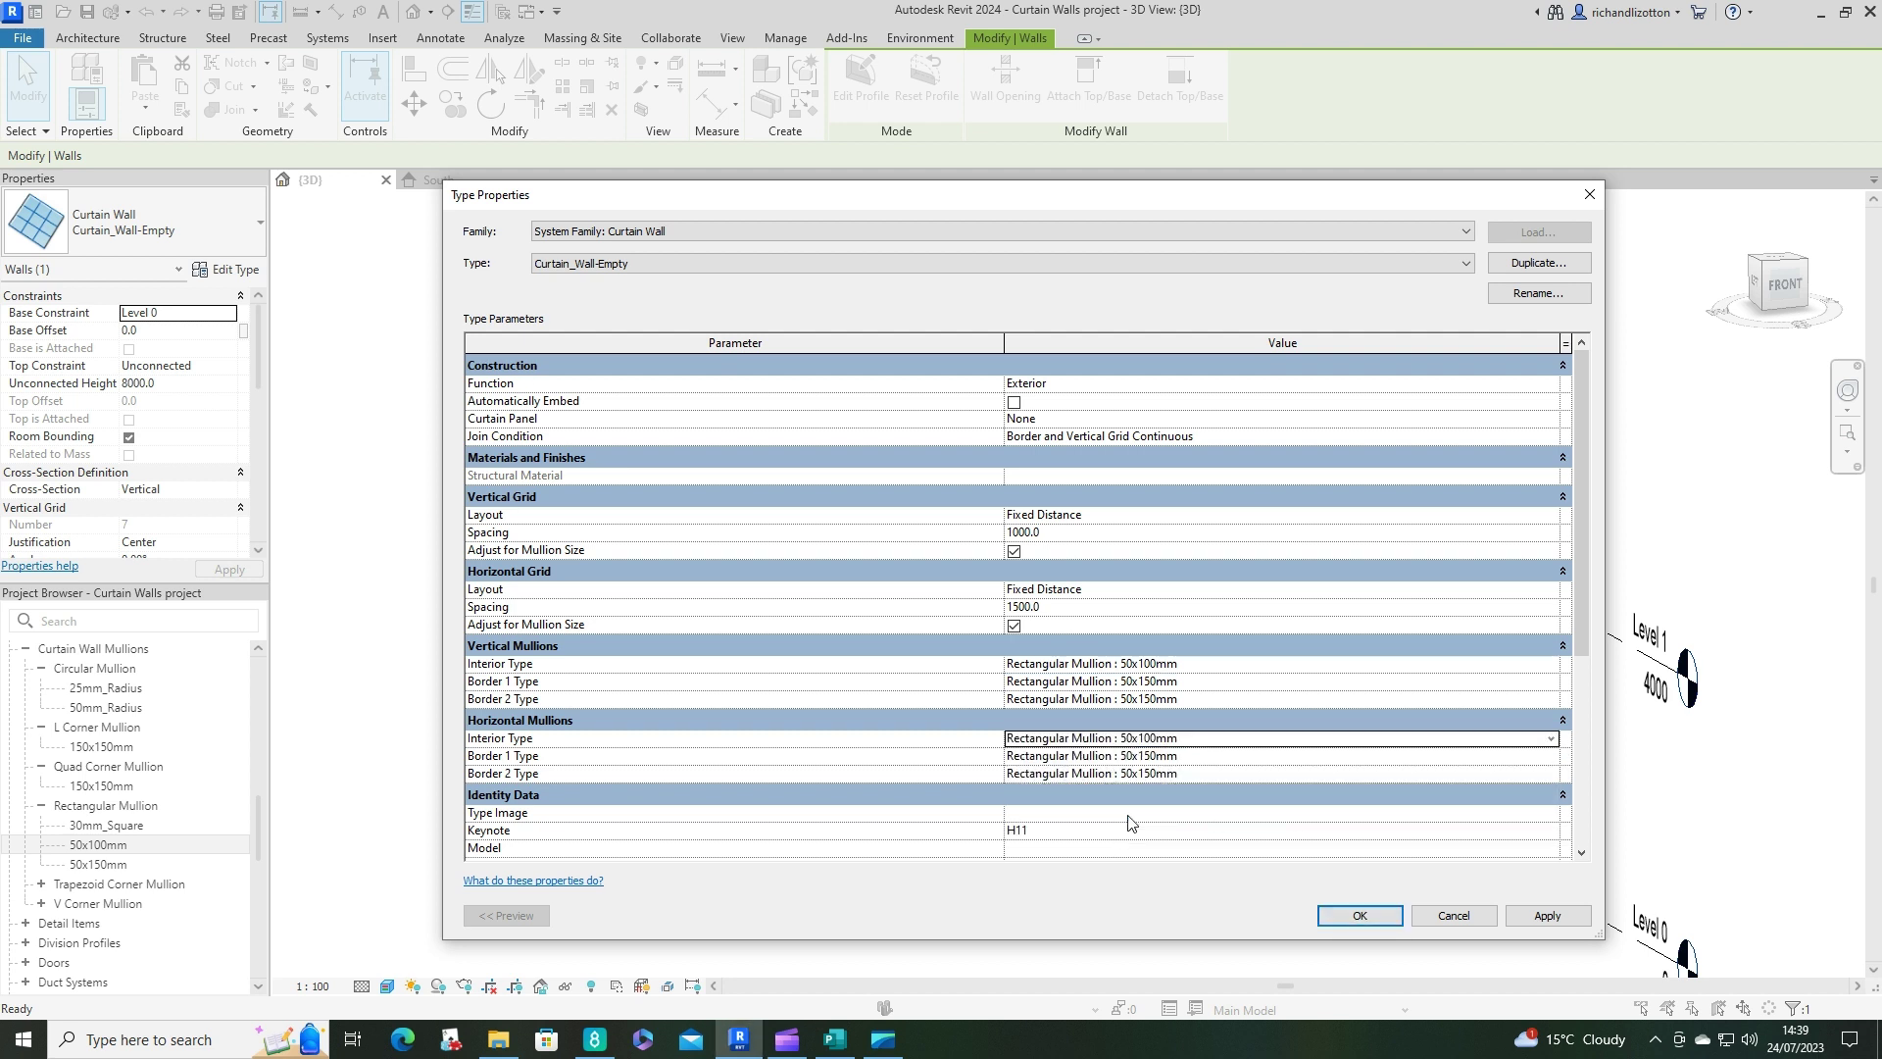
click(1374, 919)
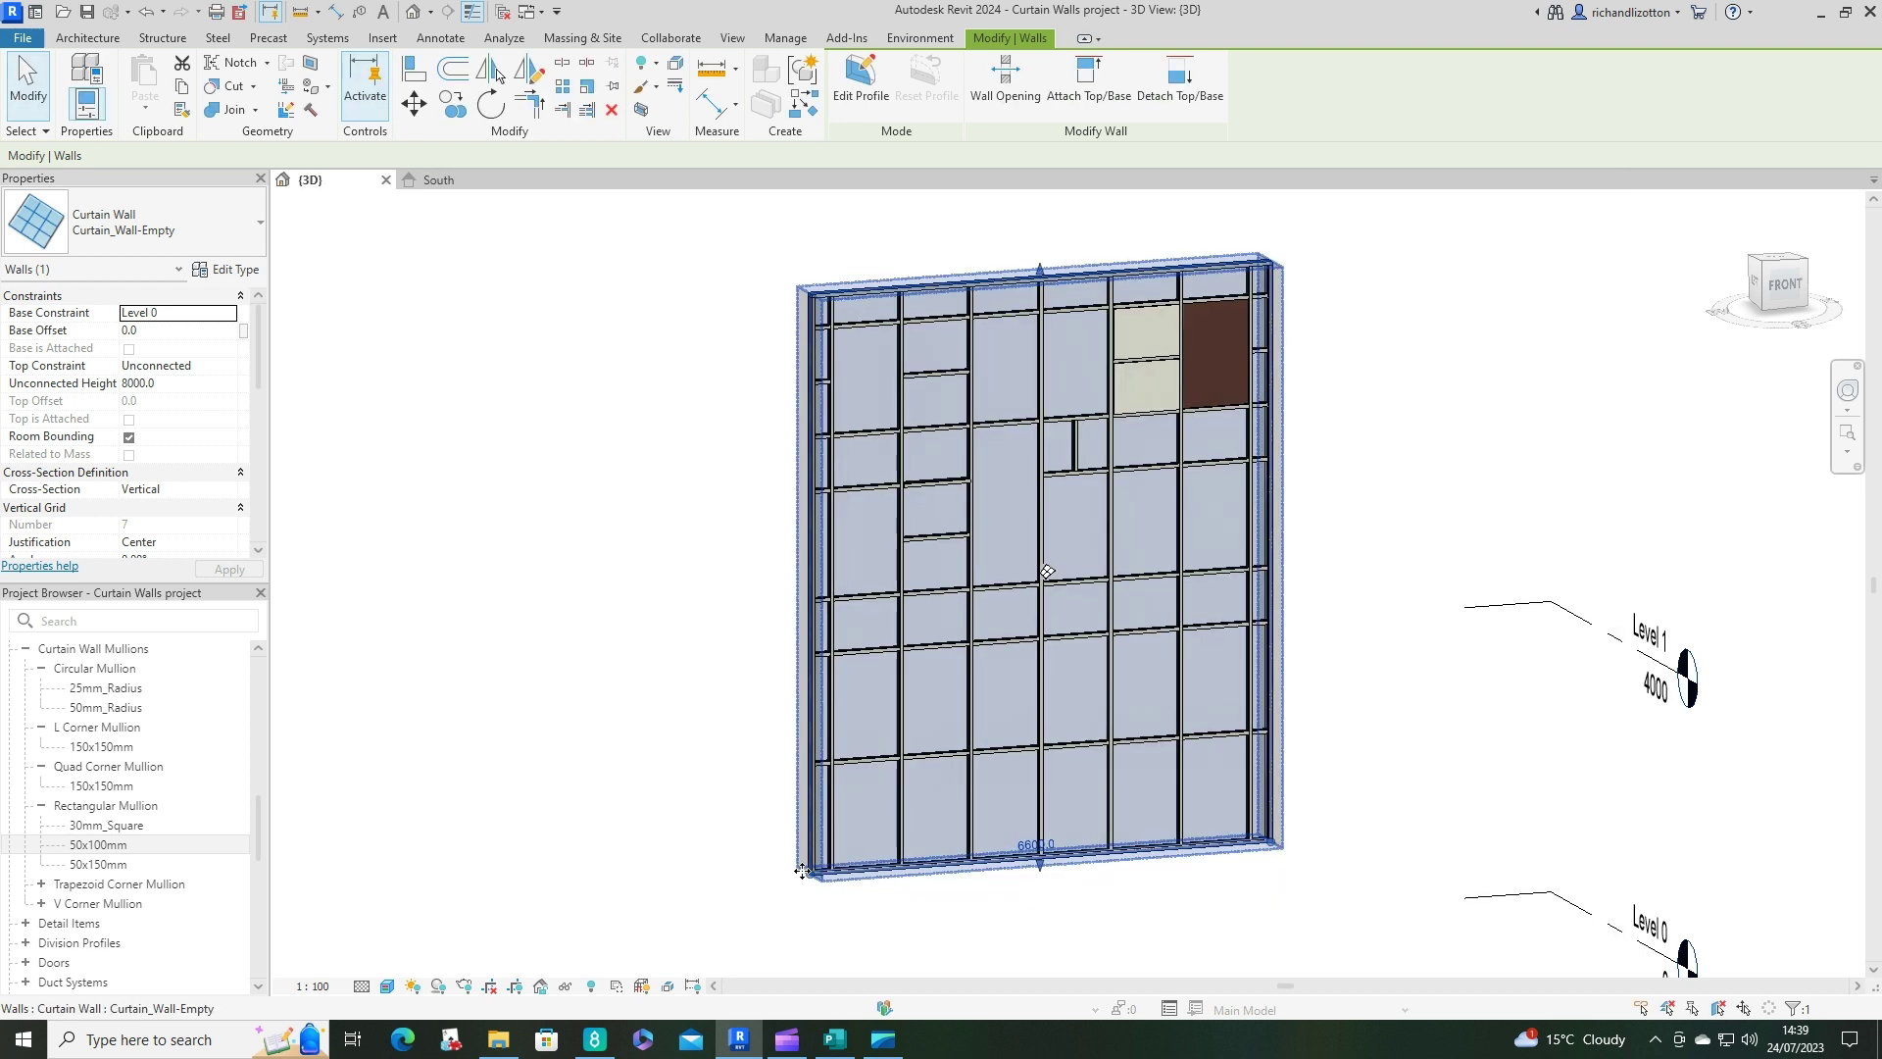
Change the leftover short 50x150mm mullion to the 50x100mm type.
click(571, 595)
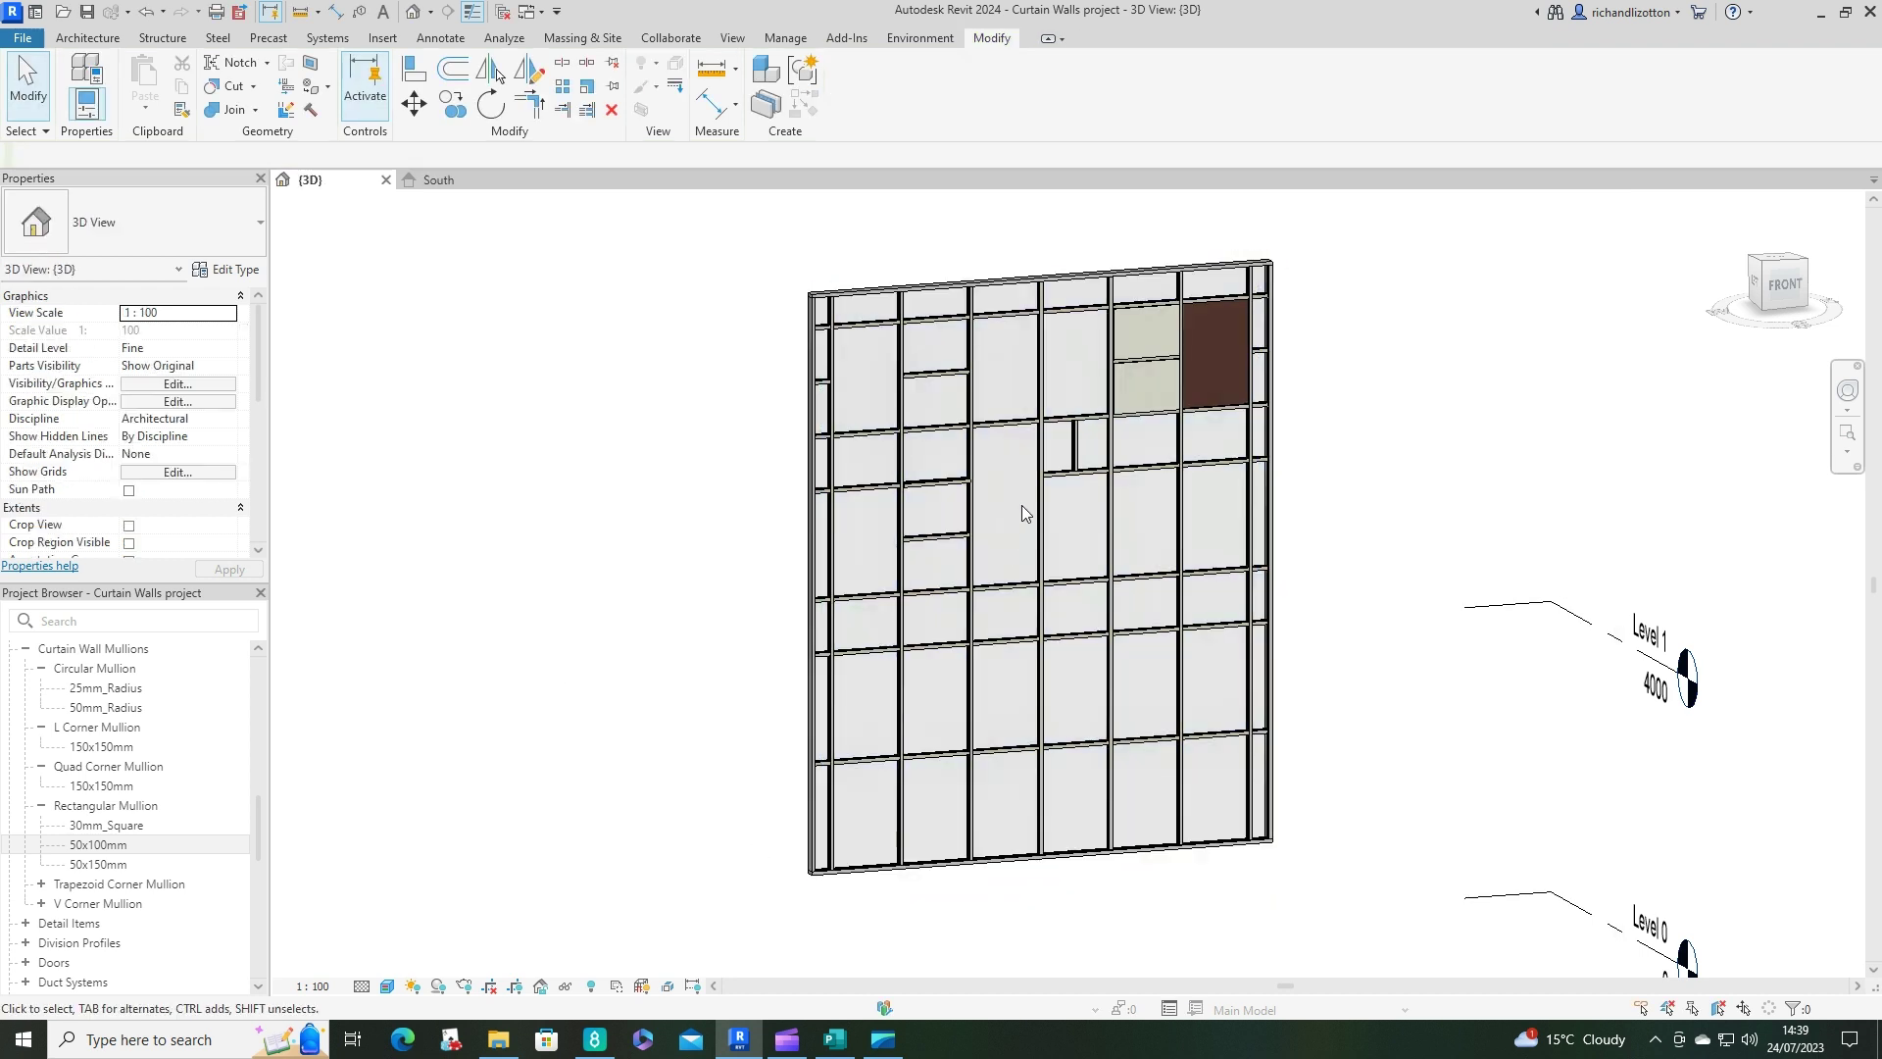
shift+middle_drag(1021, 504, 901, 461)
scroll(902, 459, up, 5)
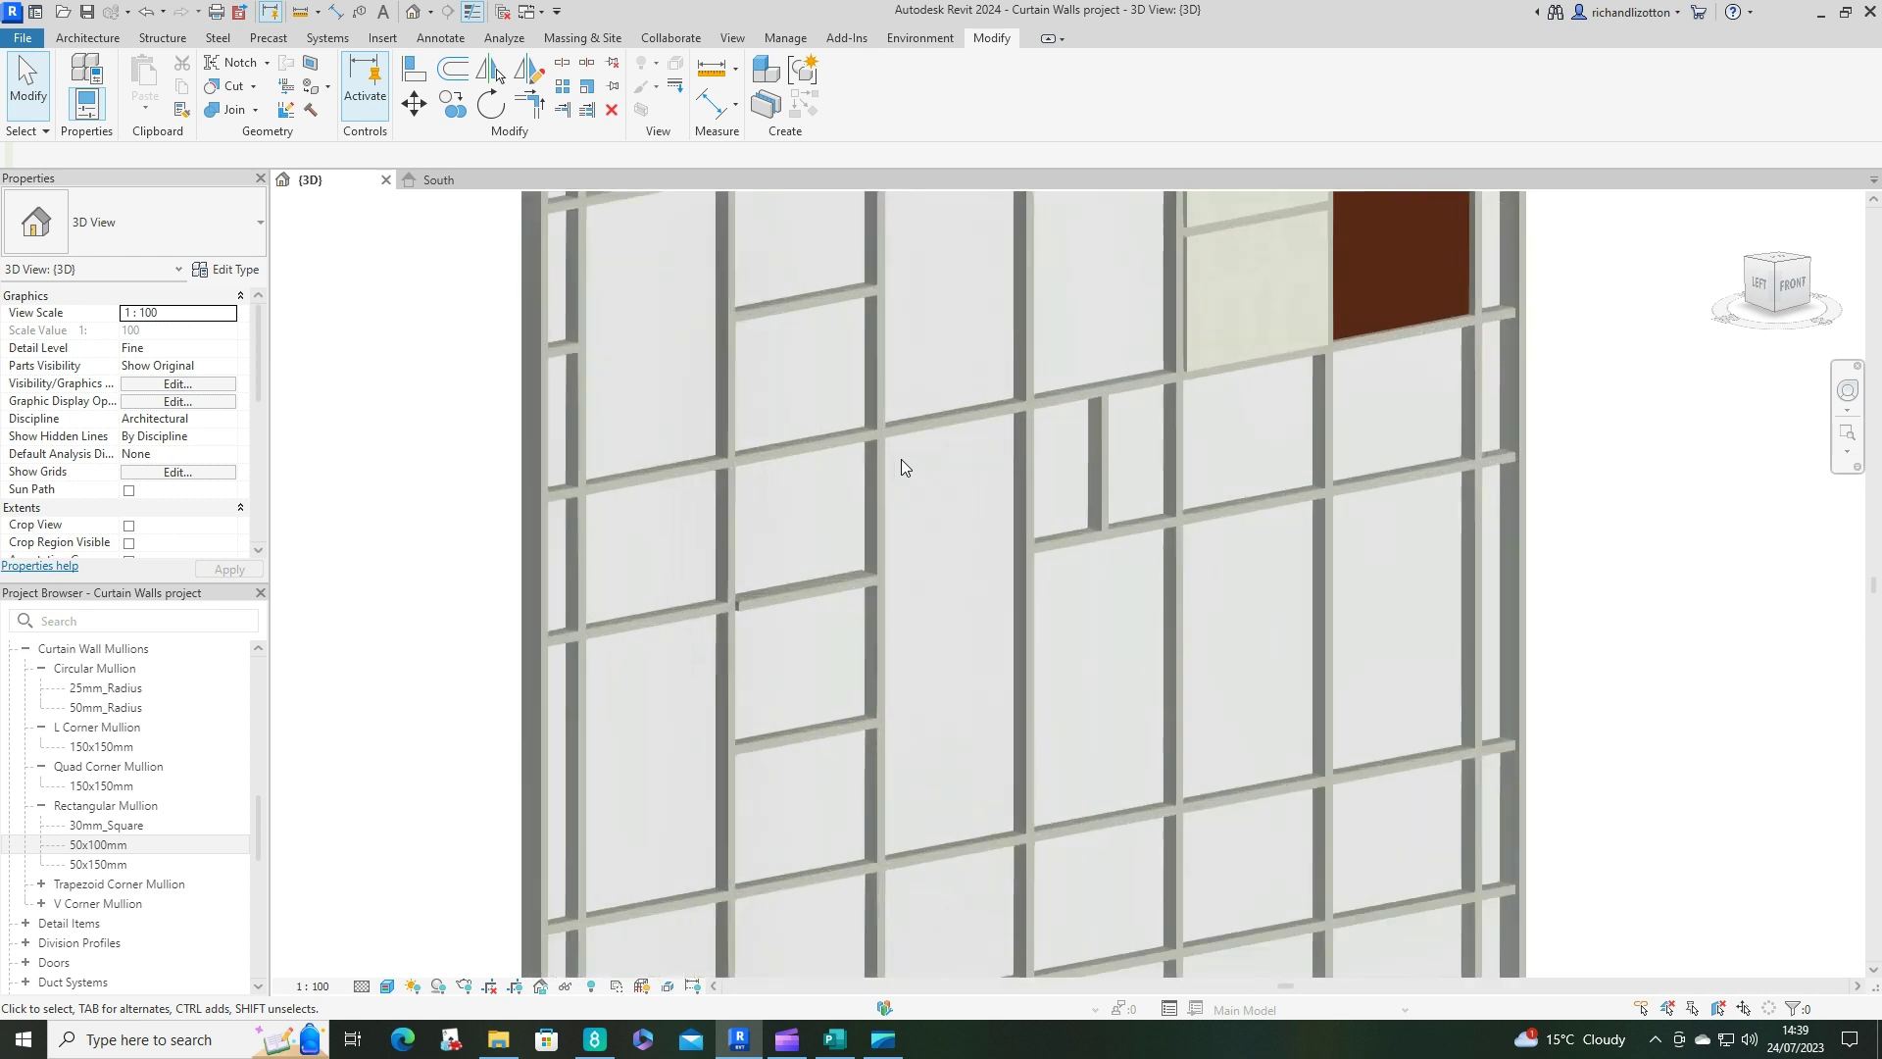
scroll(1027, 639, up, 1)
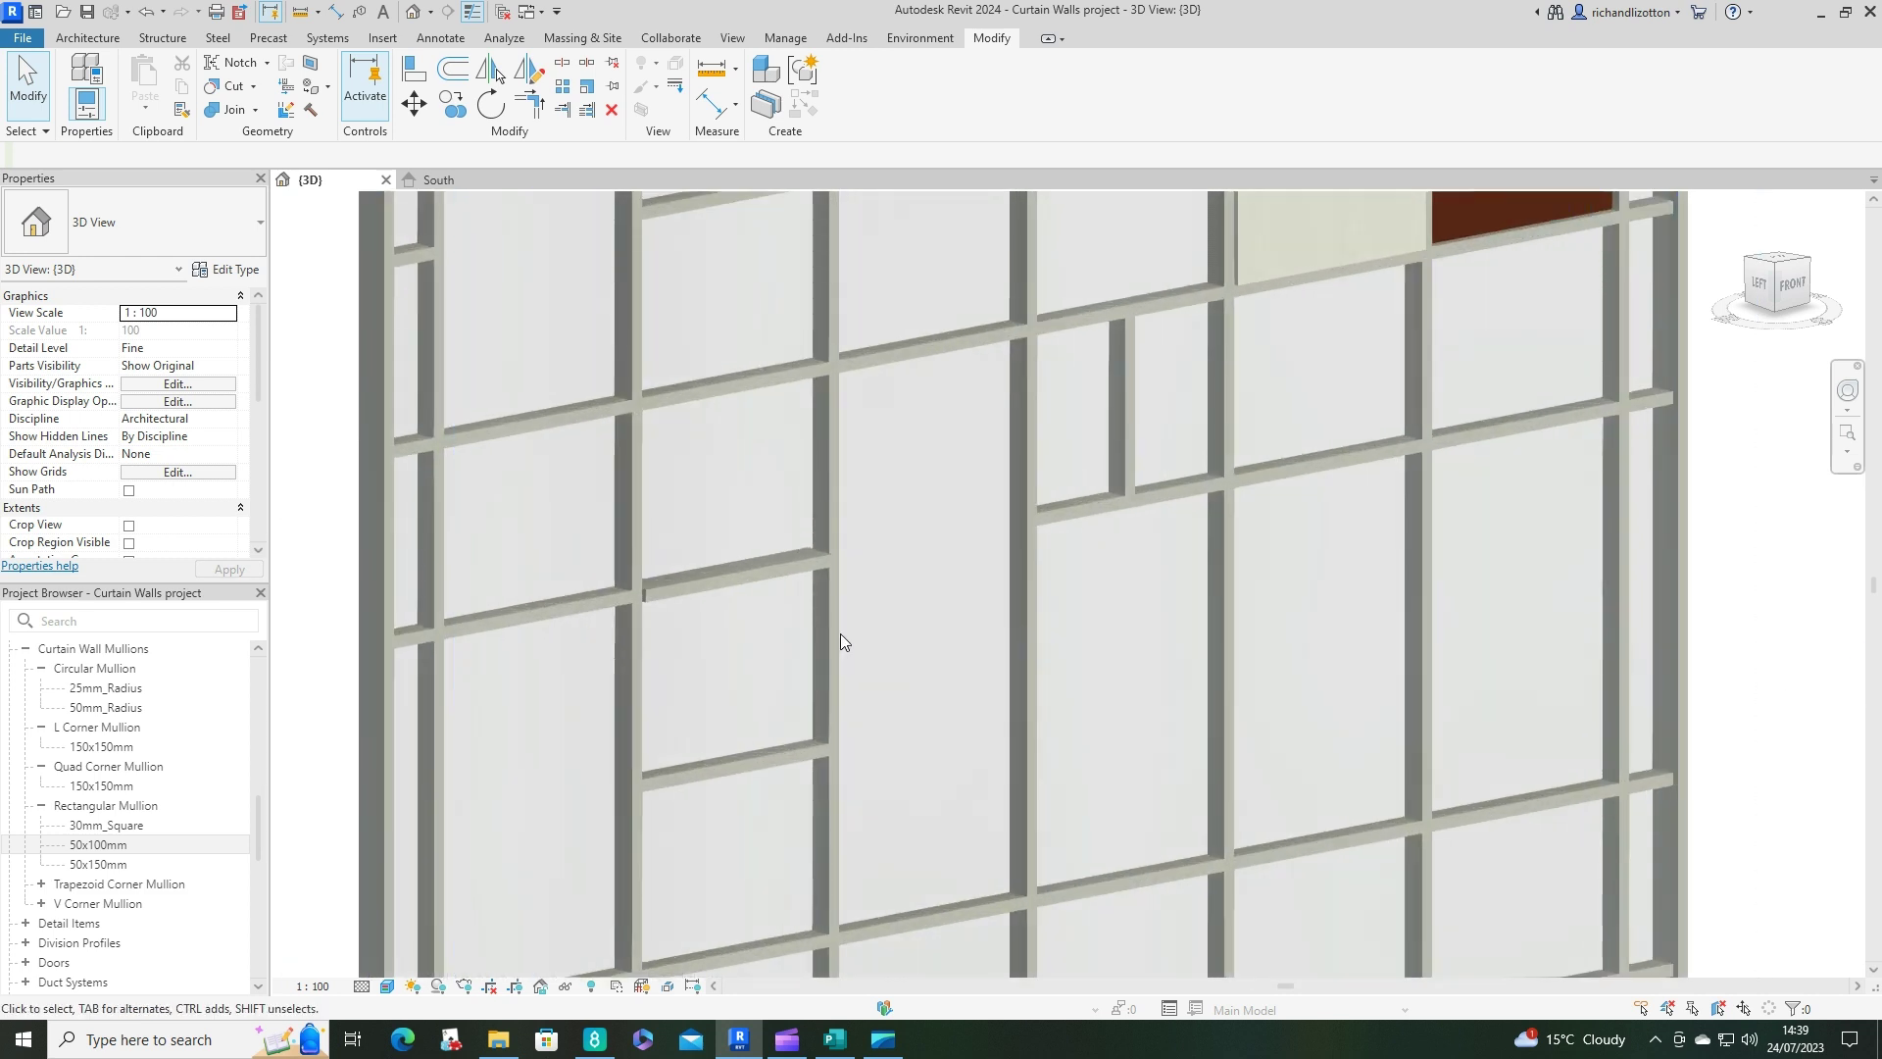
click(739, 587)
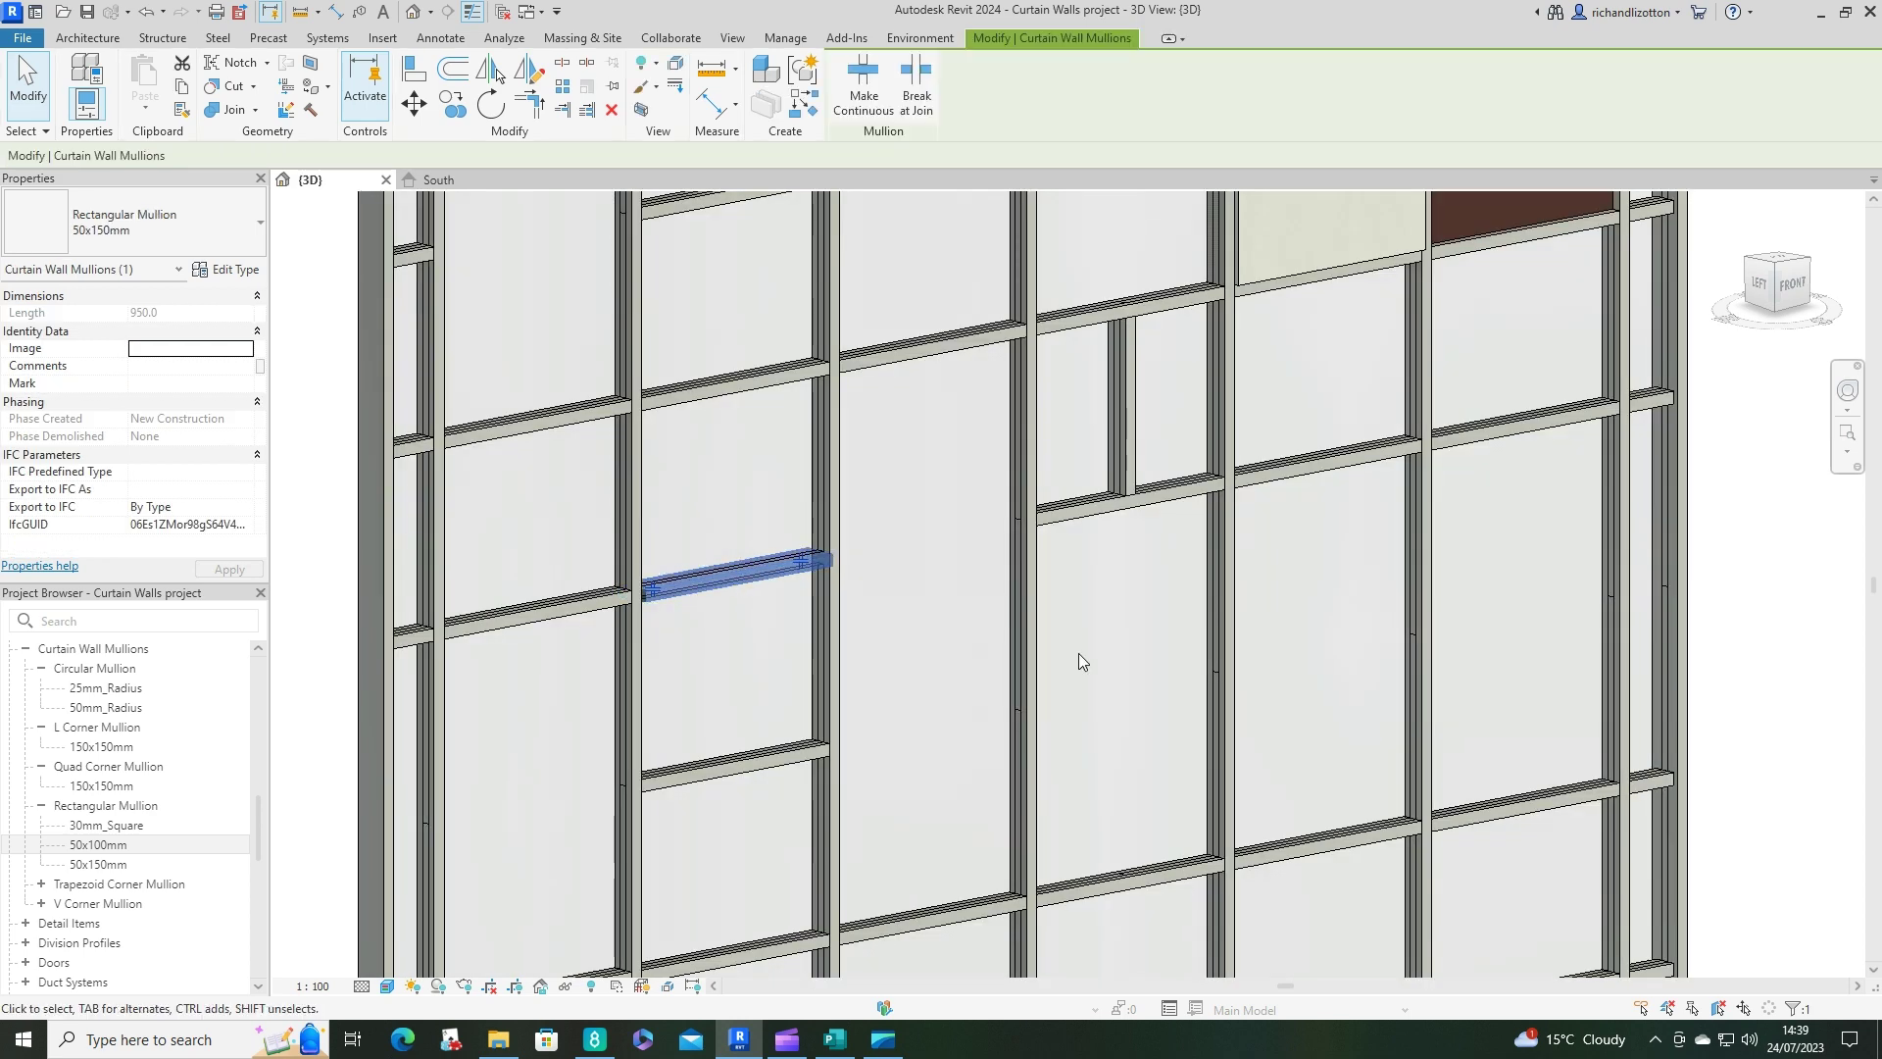
scroll(1078, 653, down, 3)
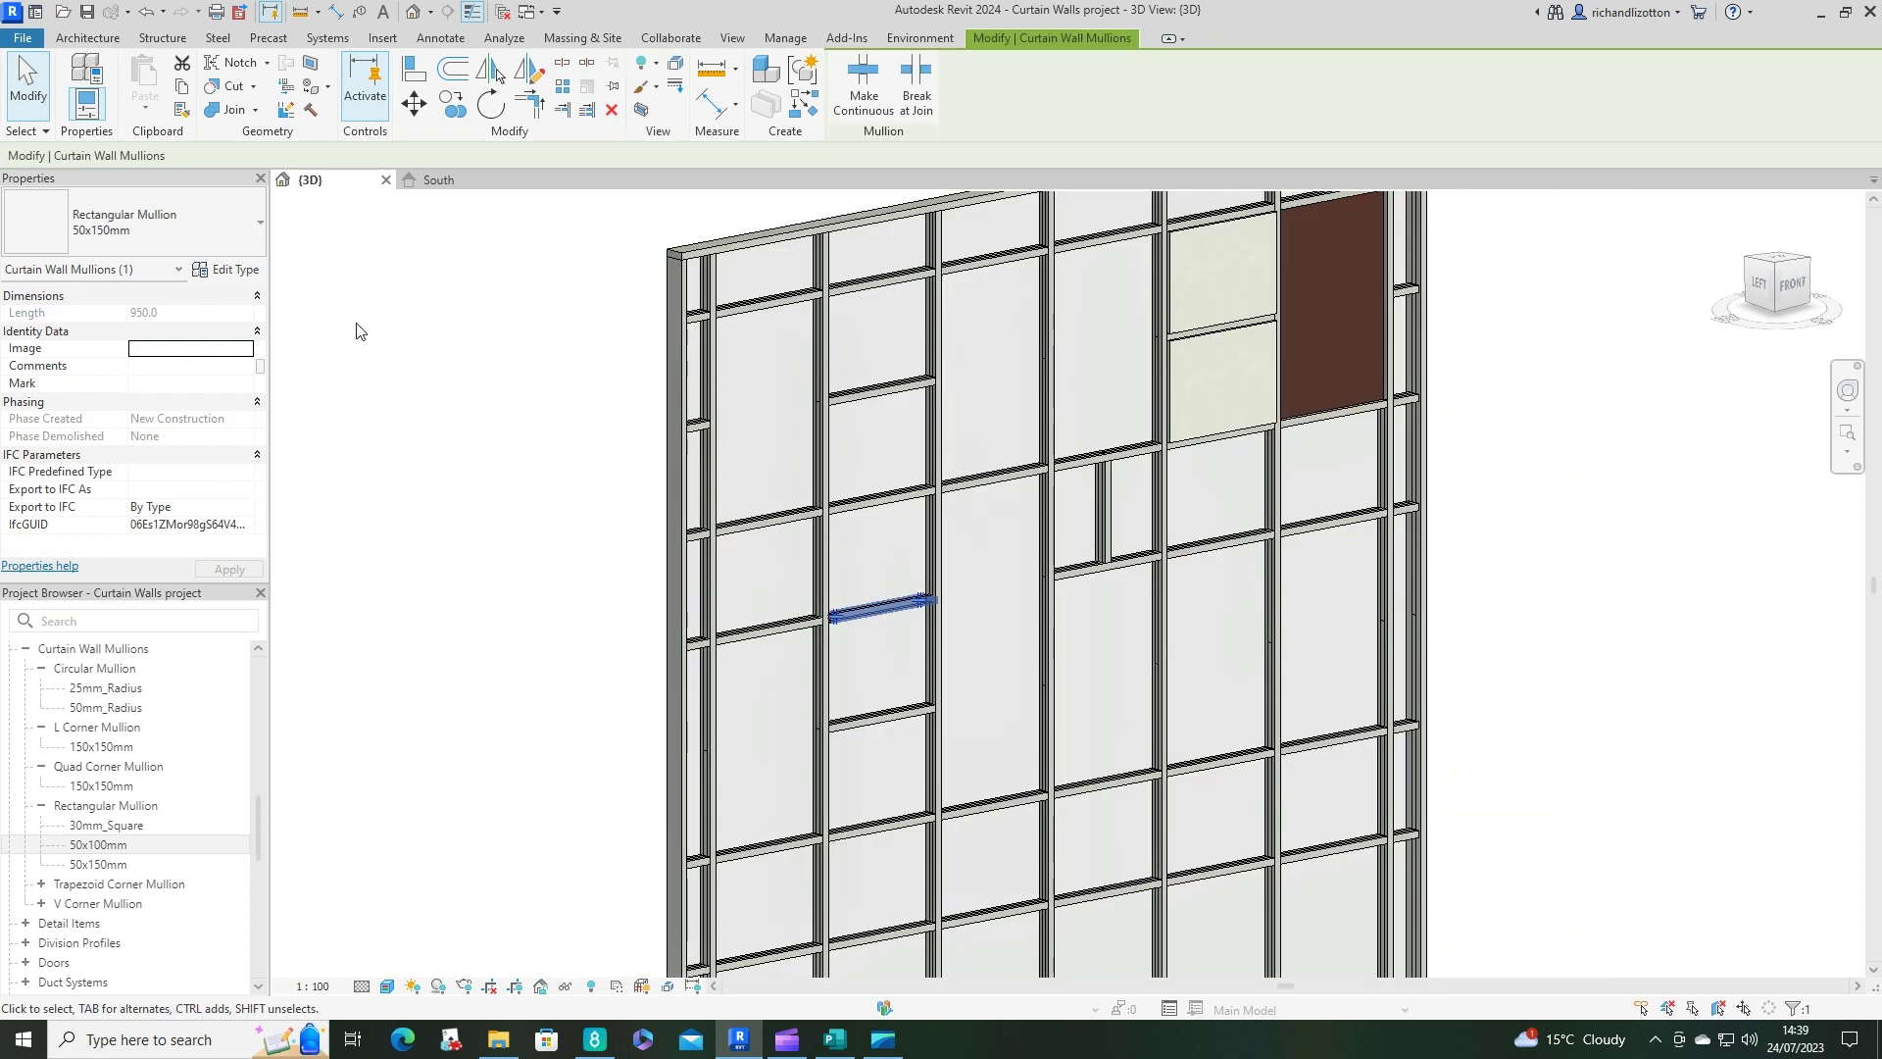
click(258, 237)
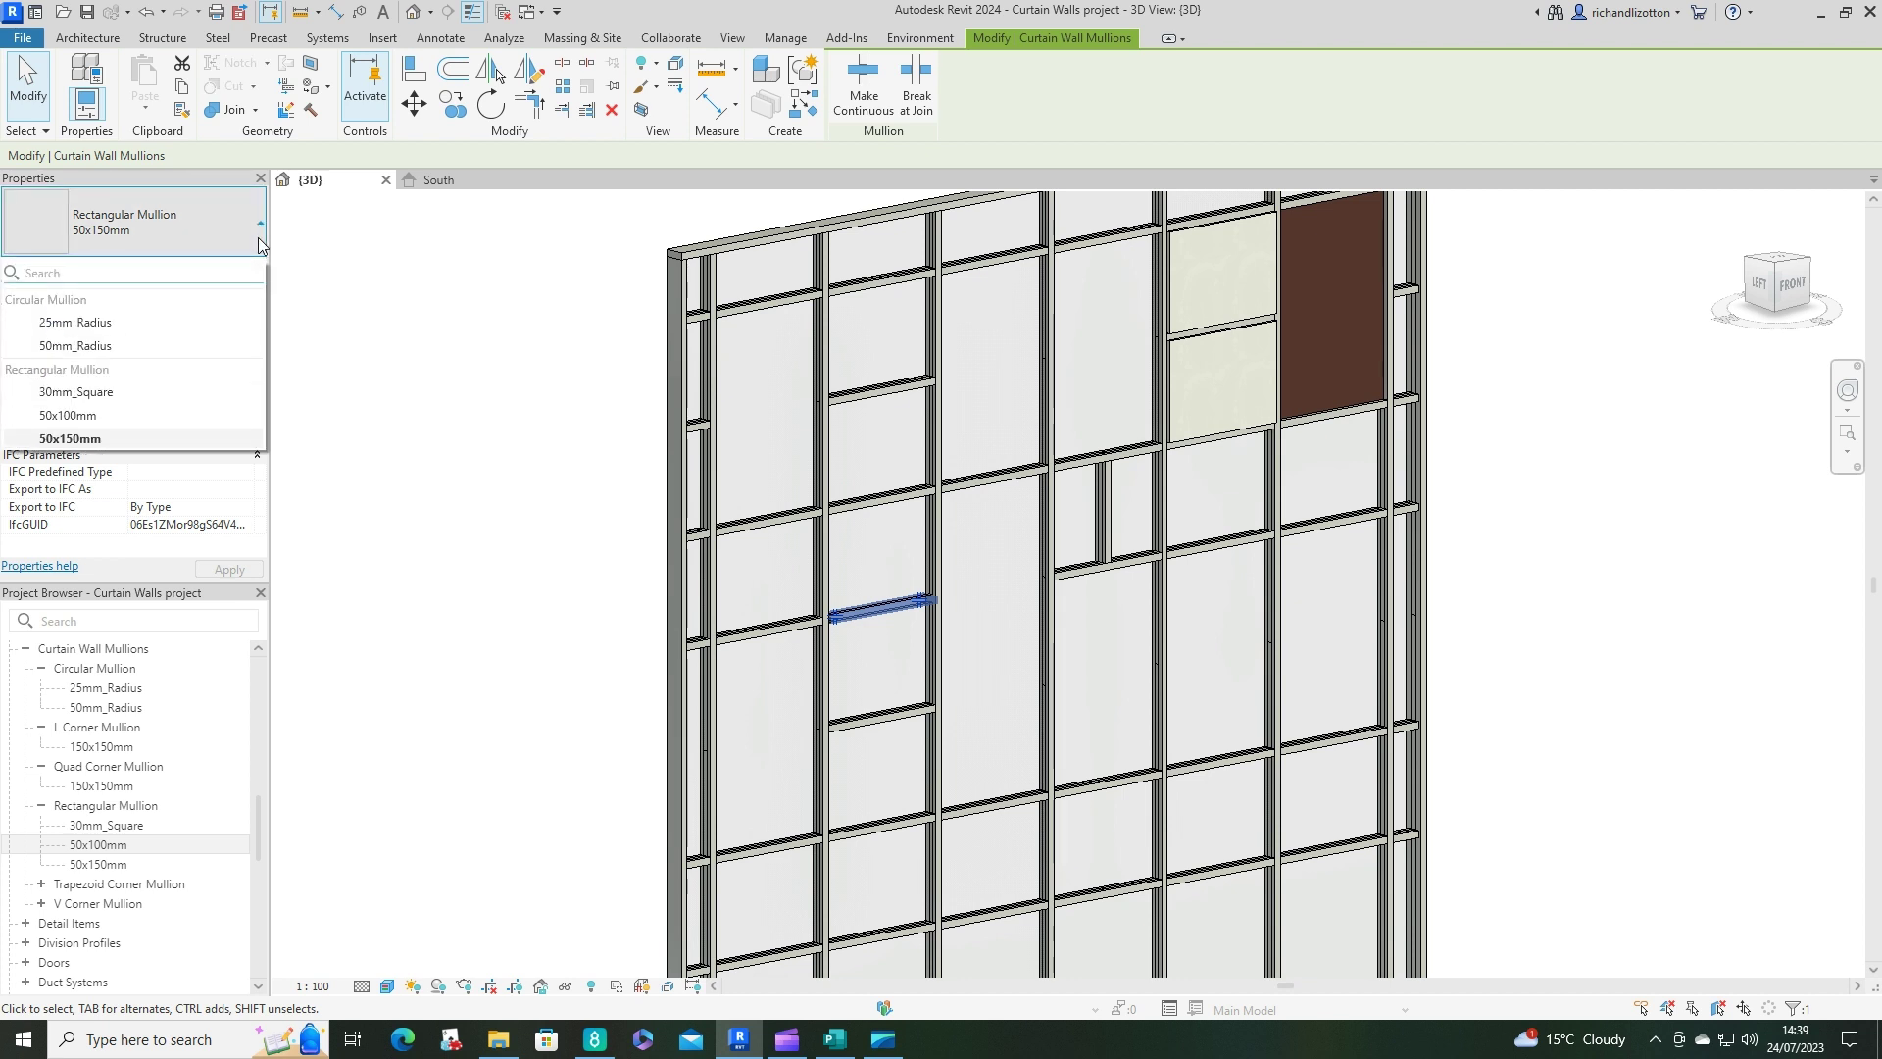
click(78, 415)
Deselect the mullion and orbit back to a straight front view of the wall.
click(493, 595)
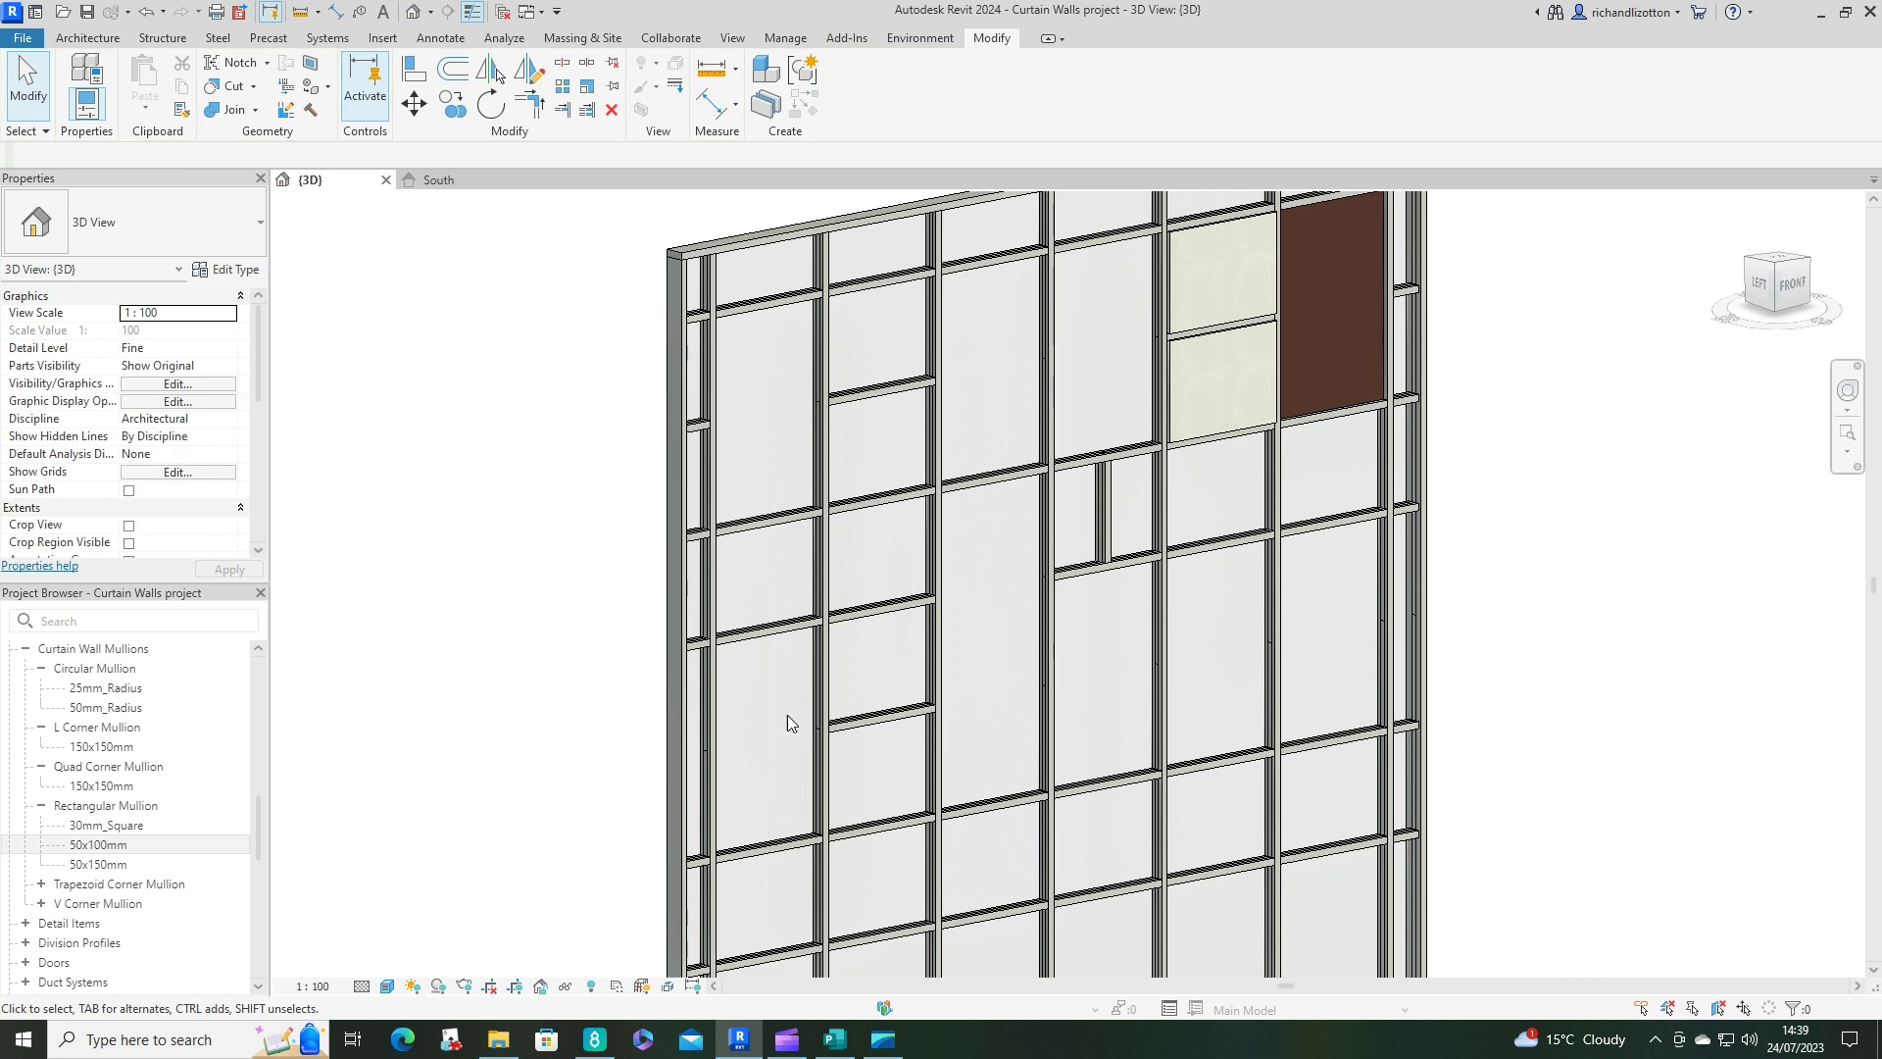
scroll(885, 615, up, 3)
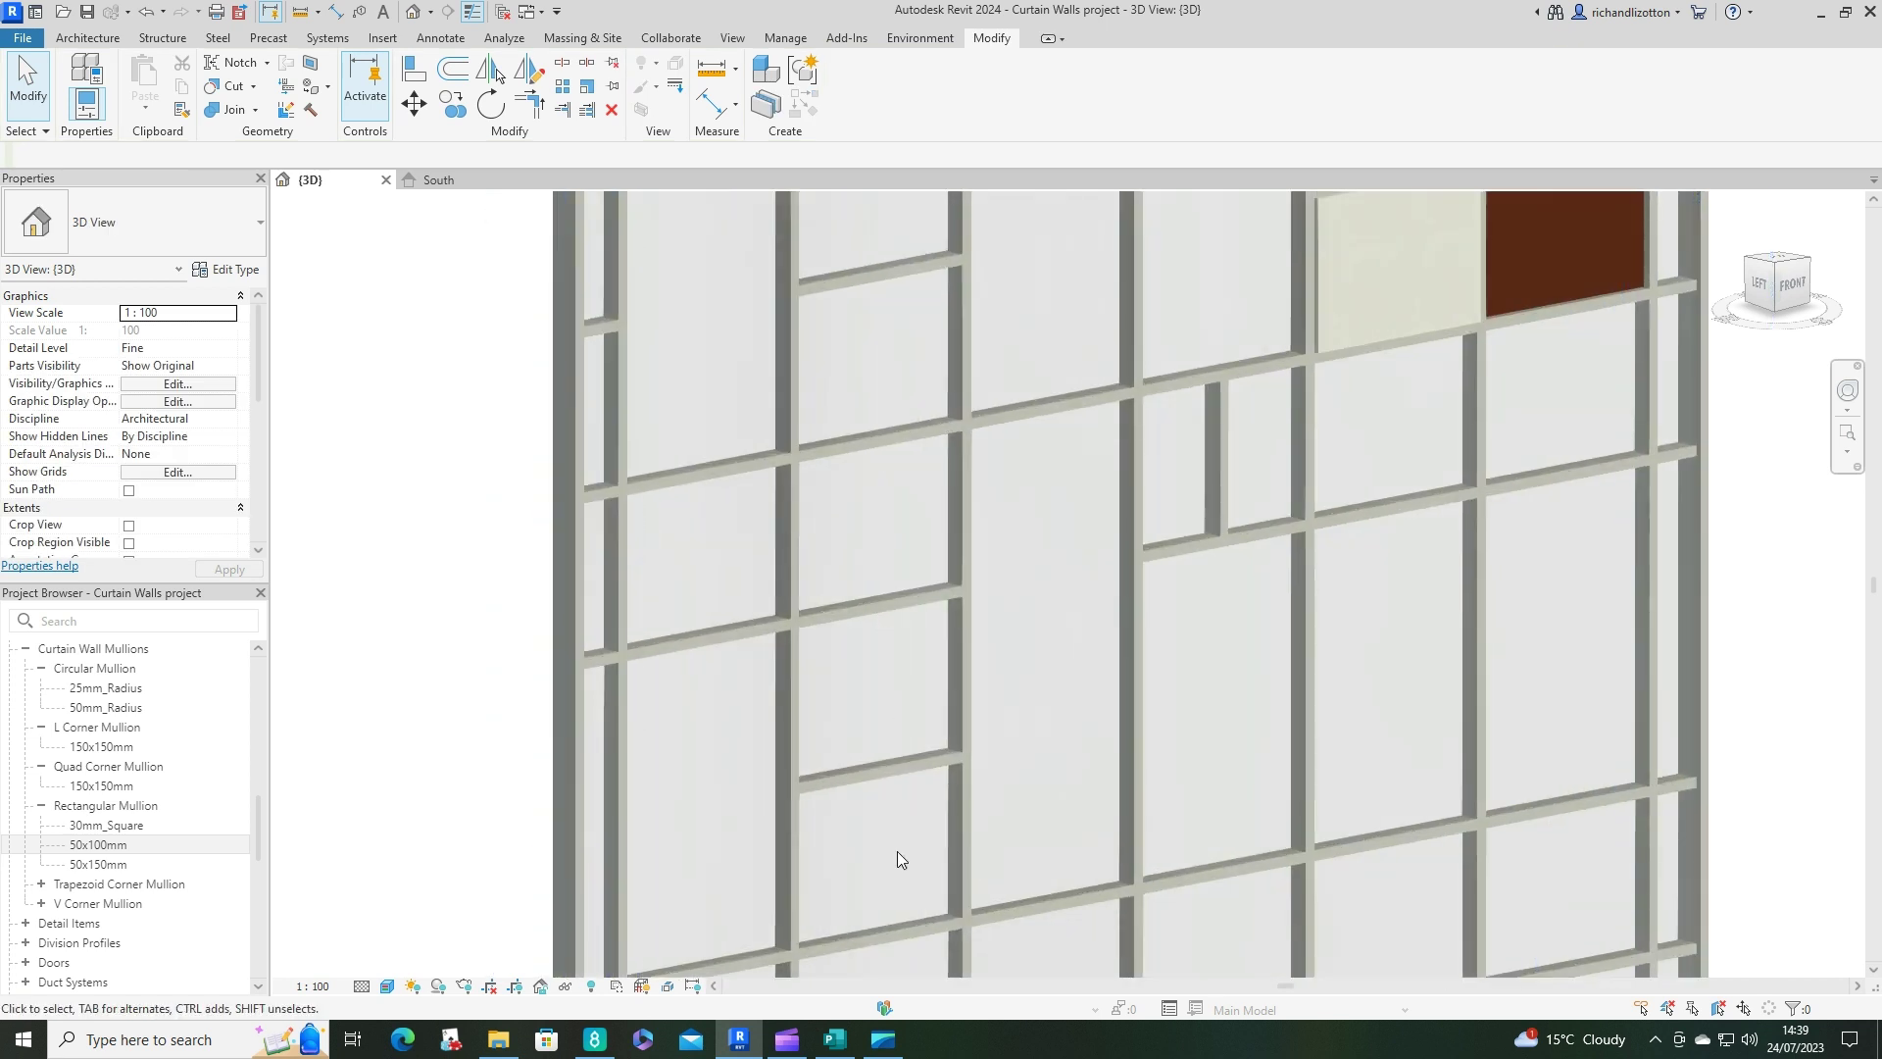
scroll(903, 720, down, 5)
shift+middle_drag(1585, 729, 1333, 574)
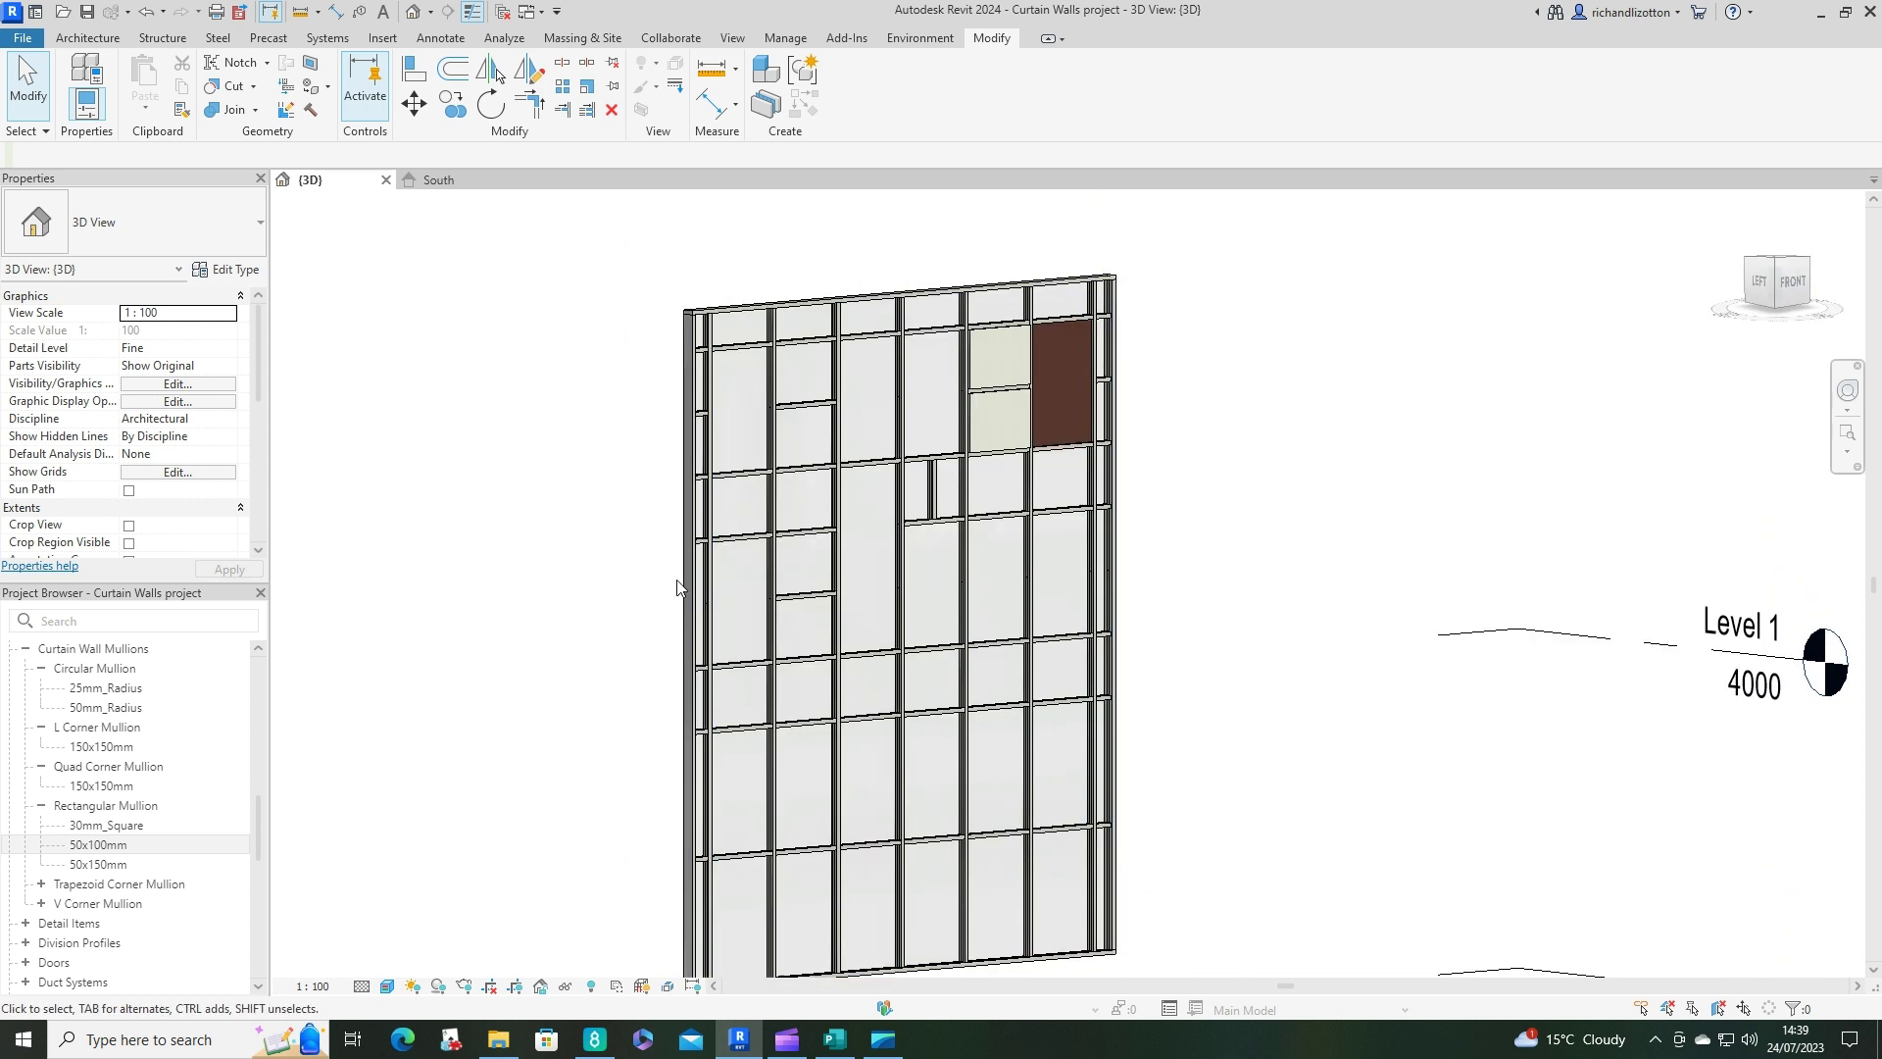